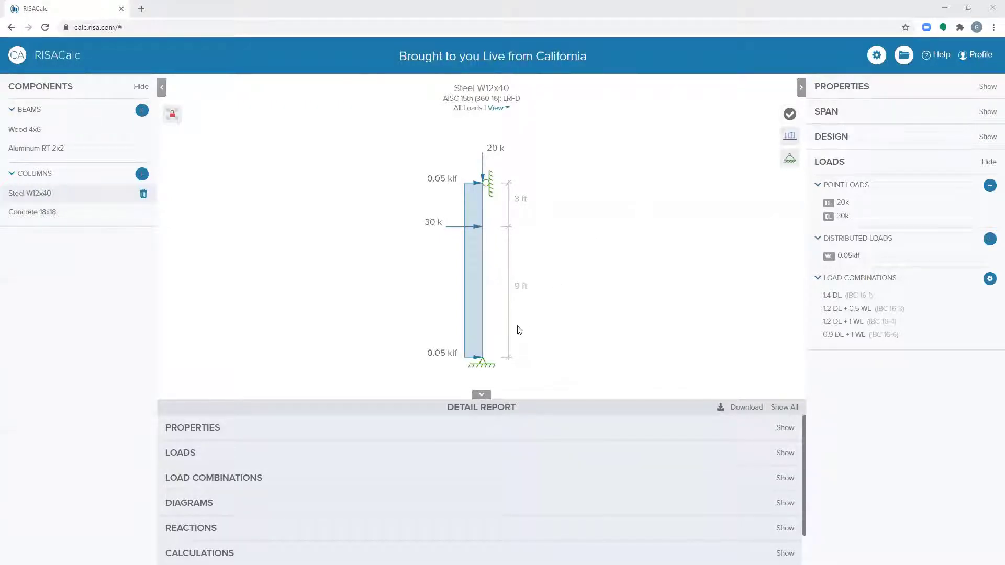
Review the design code settings and the code options available for hot rolled steel.
click(868, 56)
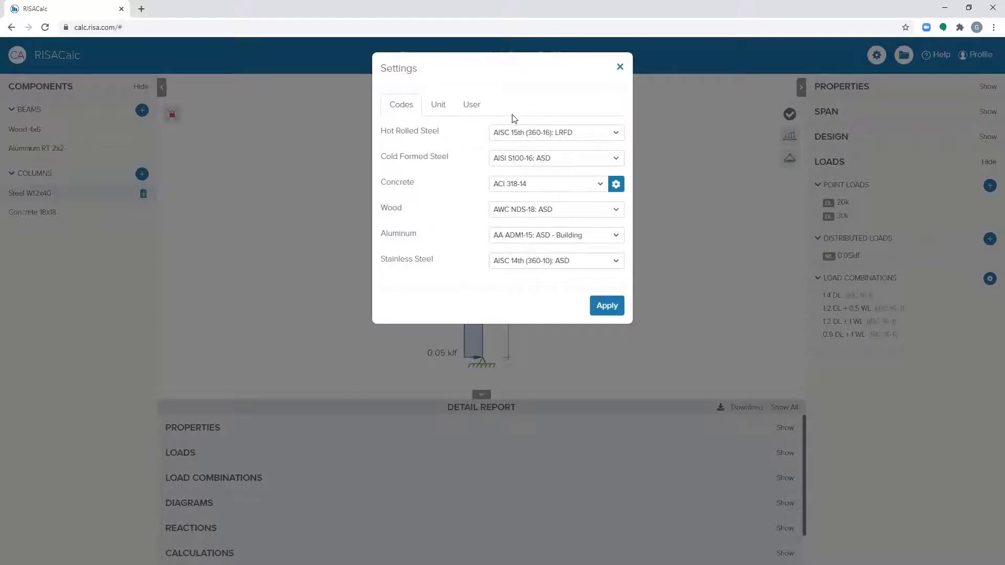
click(563, 133)
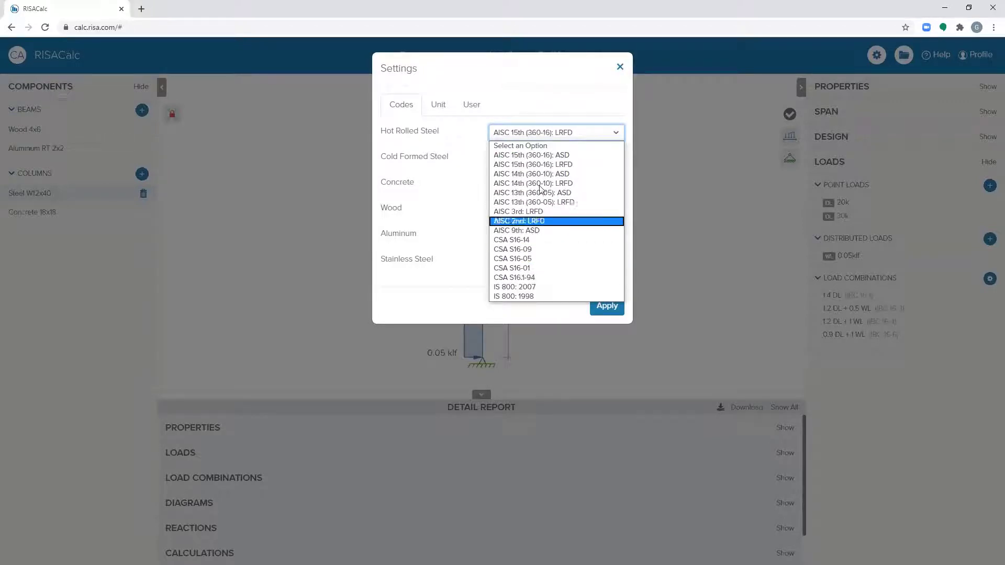
click(552, 79)
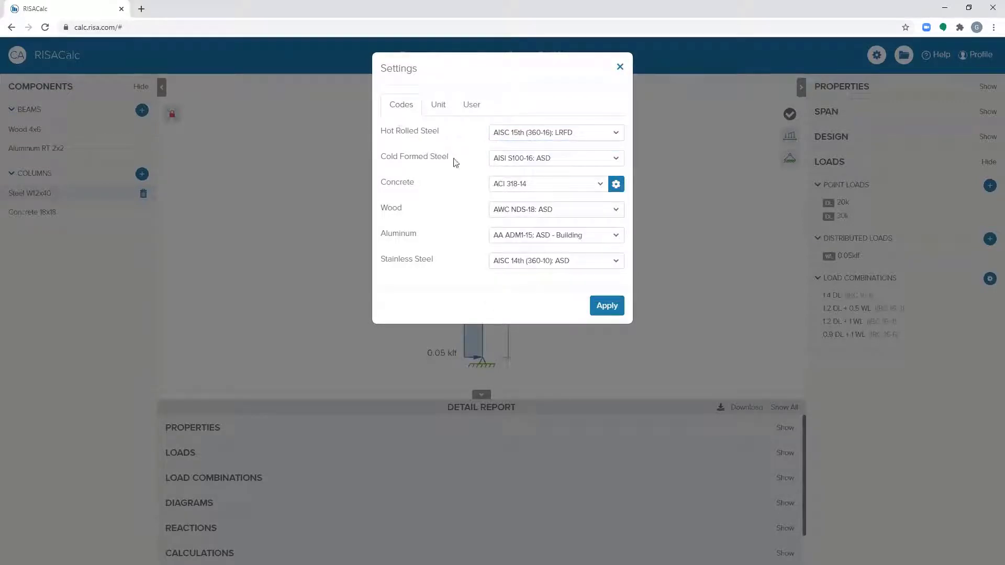
click(620, 67)
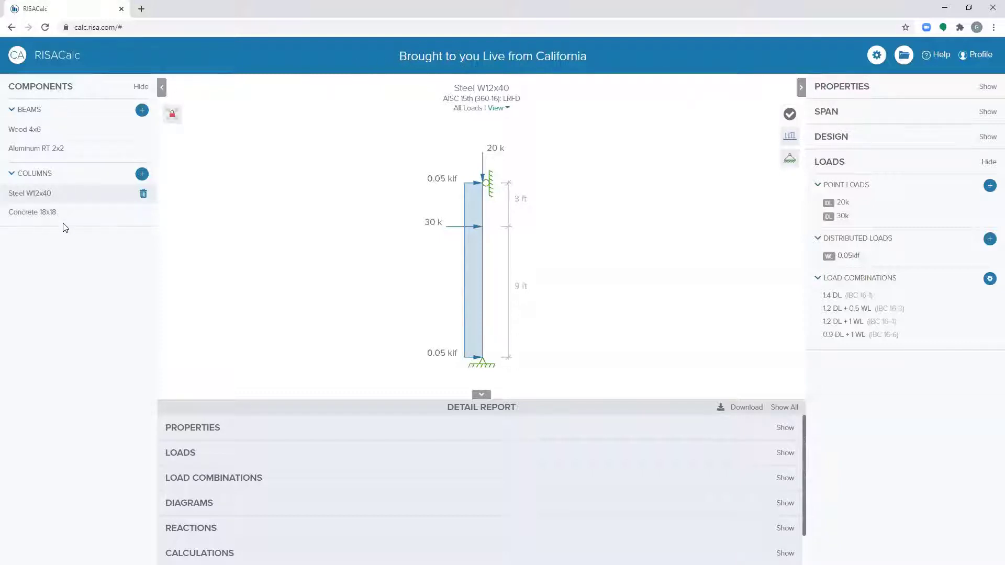
Collapse the Beams and Columns component groups and expand both again.
click(10, 174)
click(10, 111)
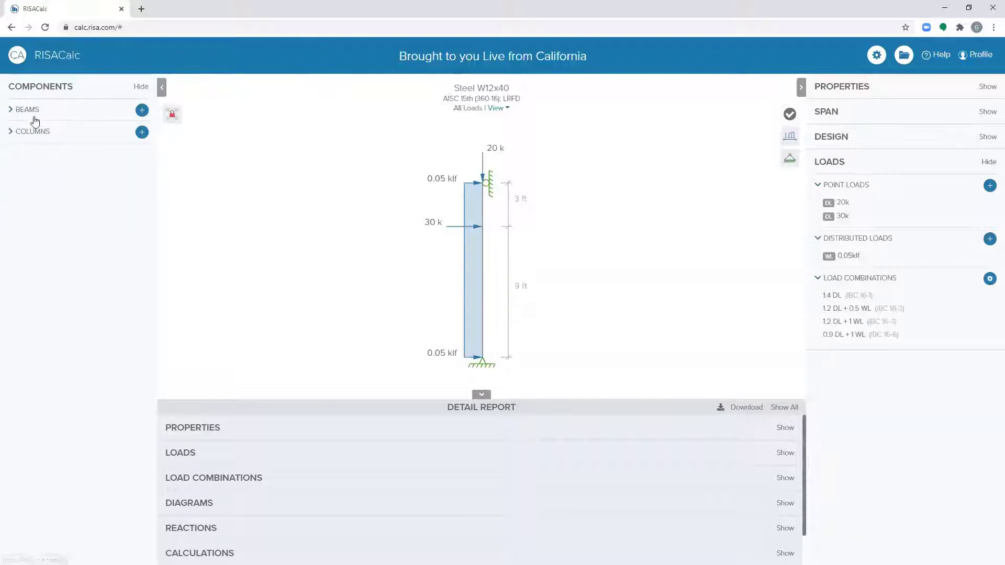
click(11, 110)
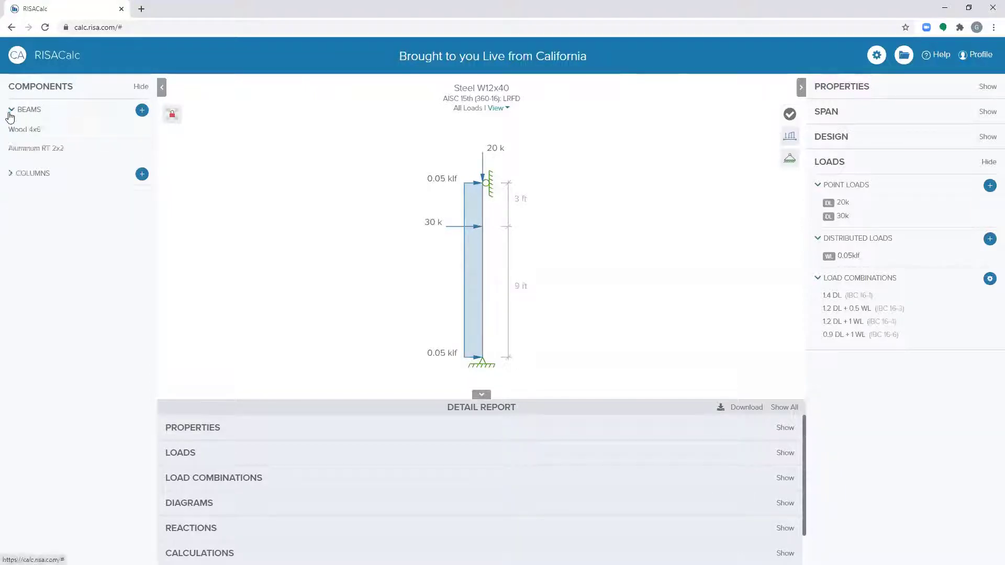
click(11, 173)
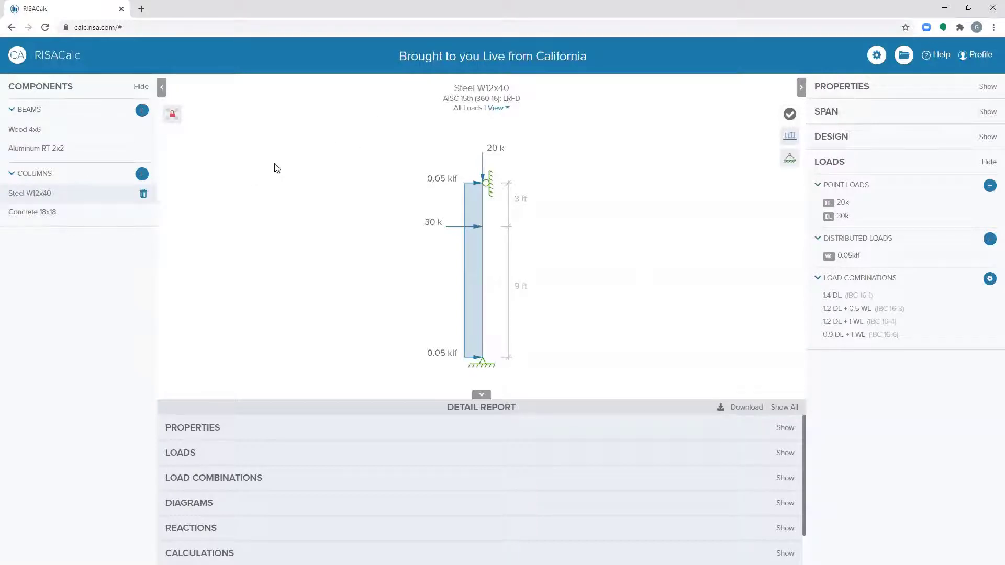
Add a new beam component and rename it Steel W16x26.
click(142, 110)
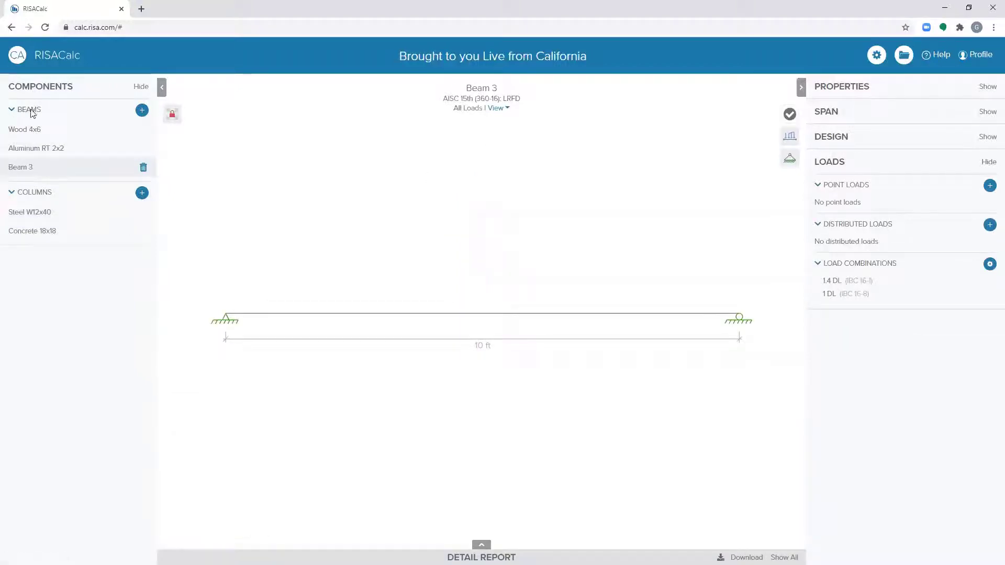
double_click(20, 167)
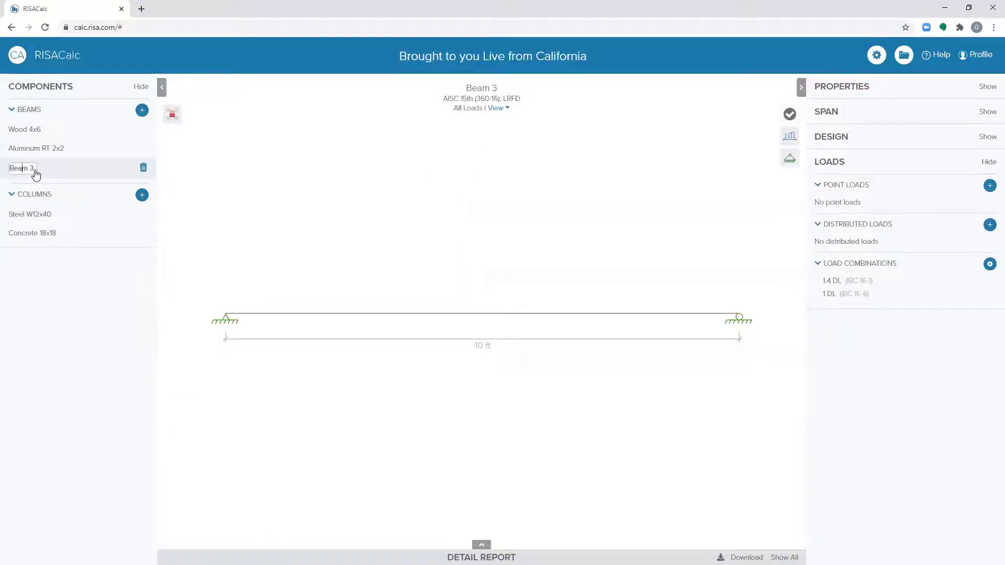
drag(10, 169, 60, 162)
text(Steel W1)
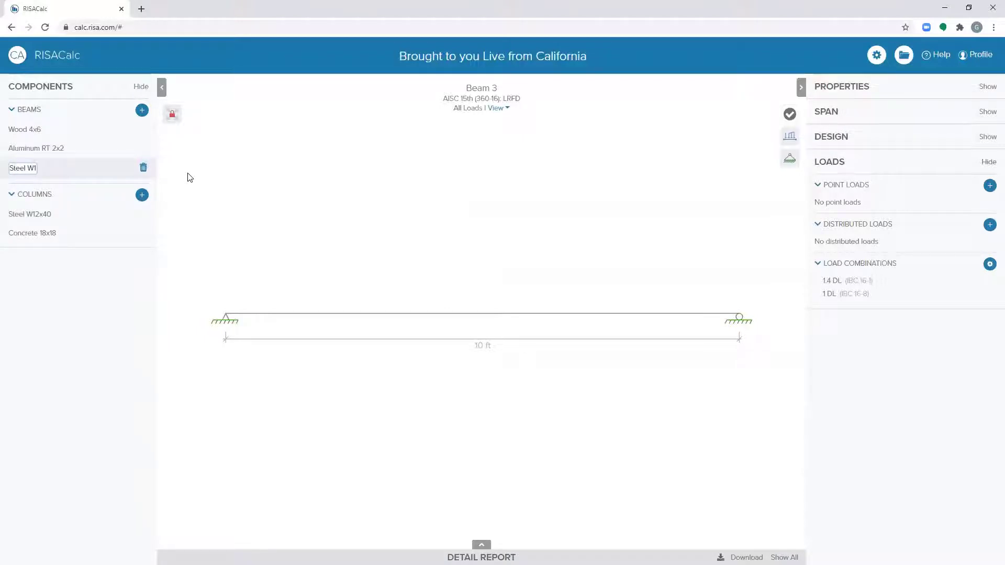
text(6x26)
key(Return)
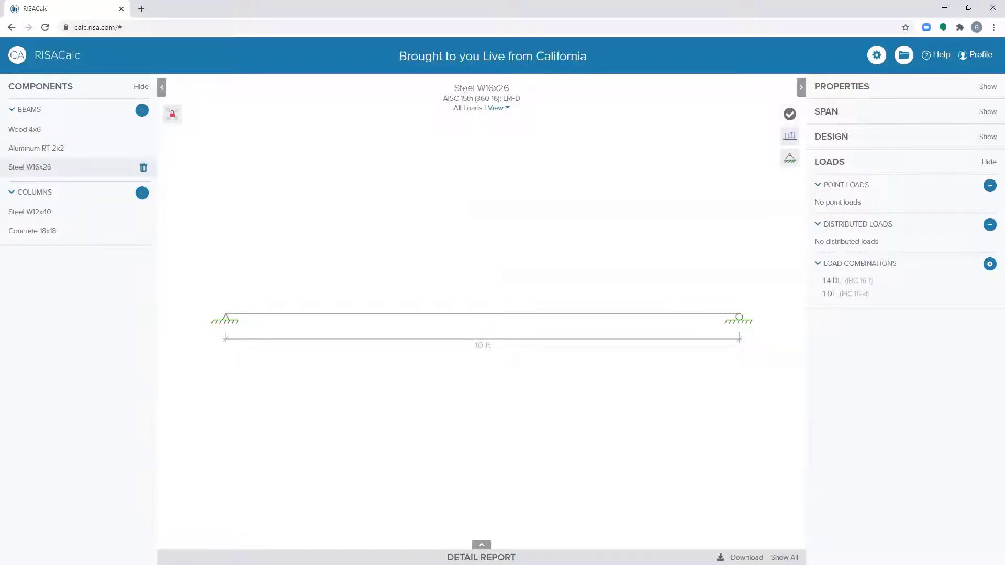
Check the new beam's title and the hot rolled steel design code in the settings.
drag(452, 88, 503, 88)
click(524, 92)
click(873, 57)
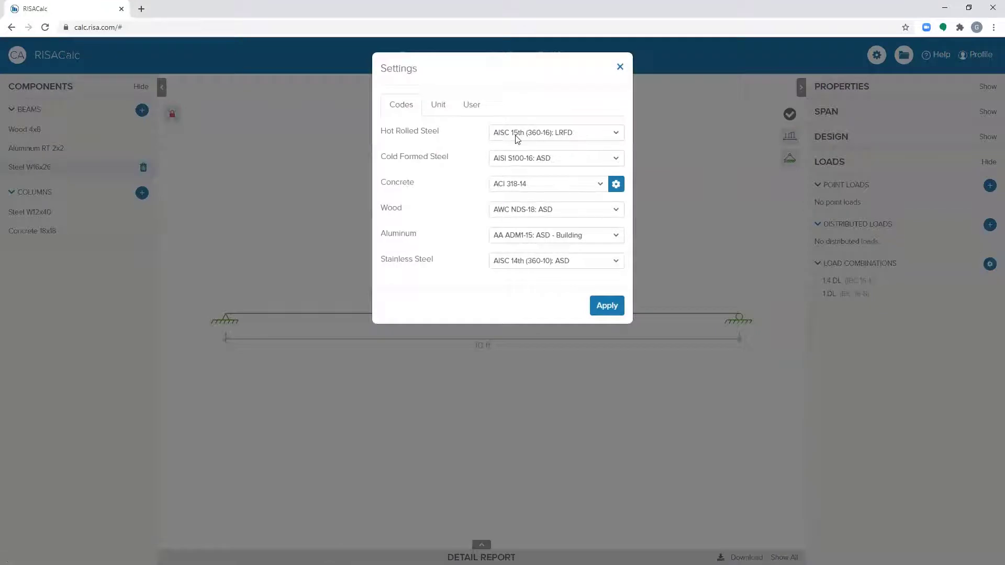
click(620, 67)
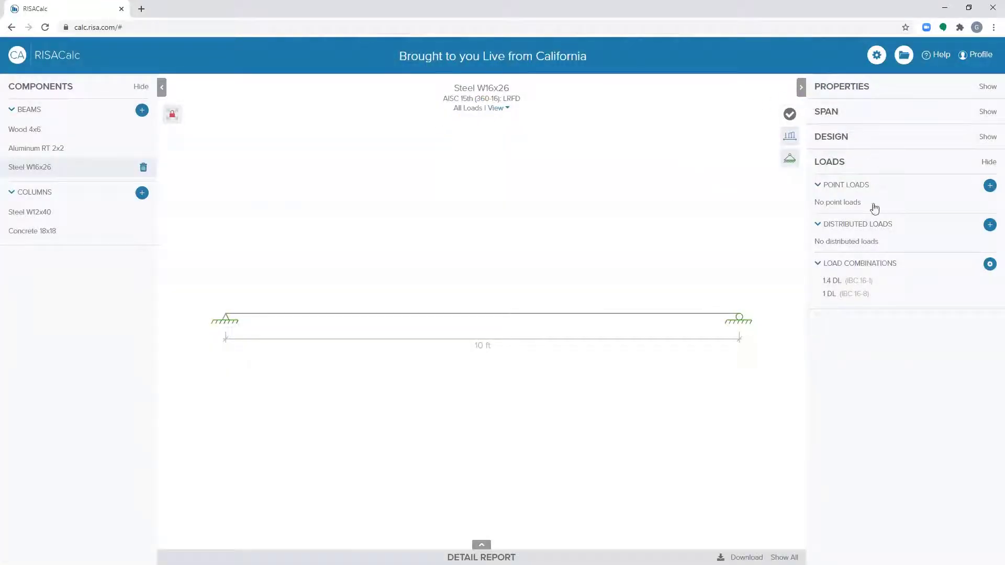
Look through the new beam's properties, span, design and loads sections.
click(848, 89)
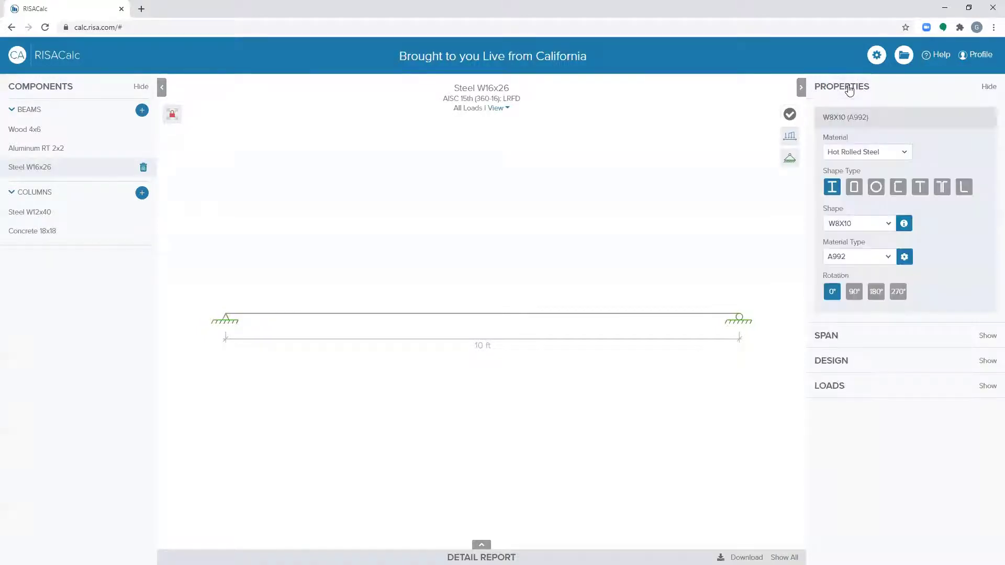
click(835, 337)
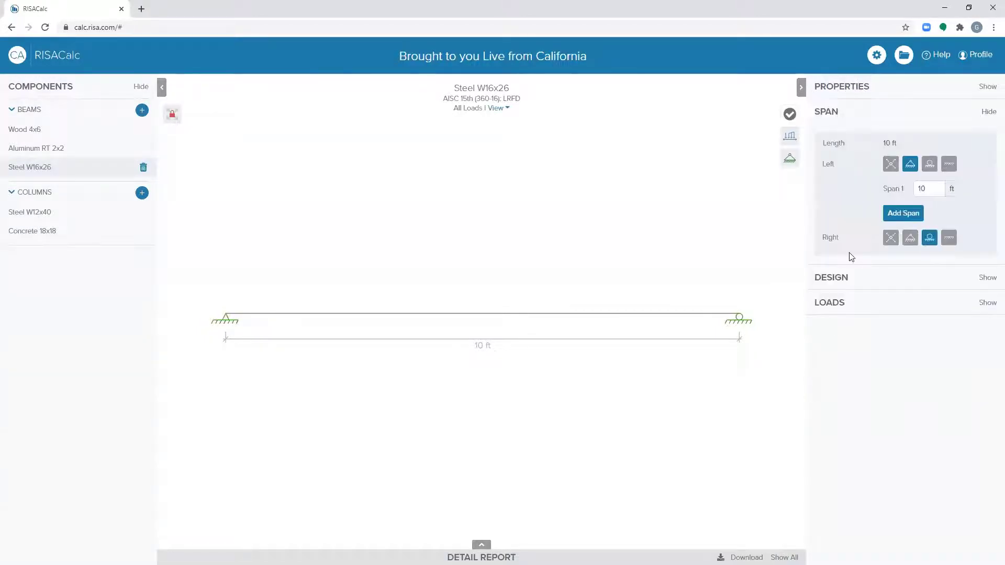
click(845, 280)
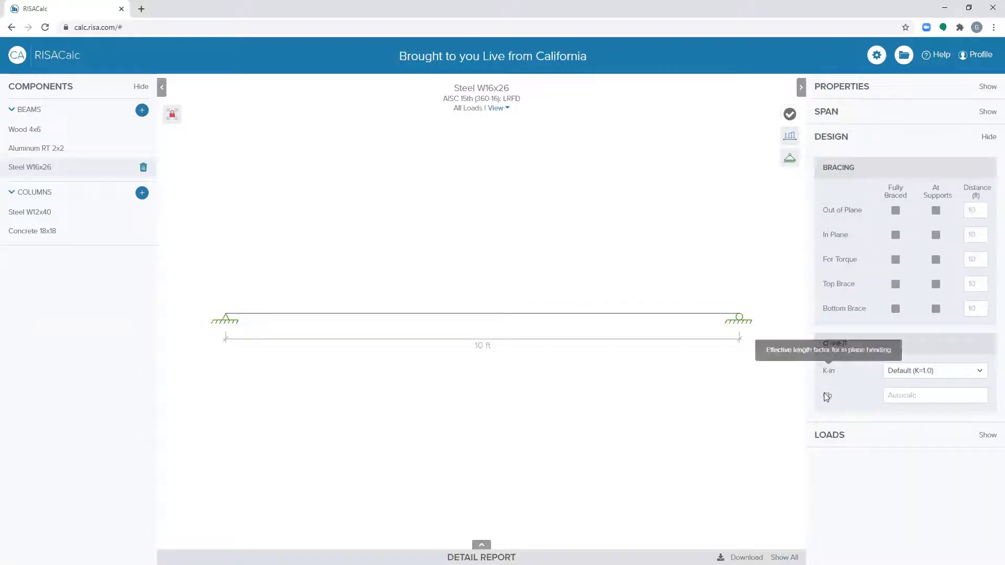
click(840, 438)
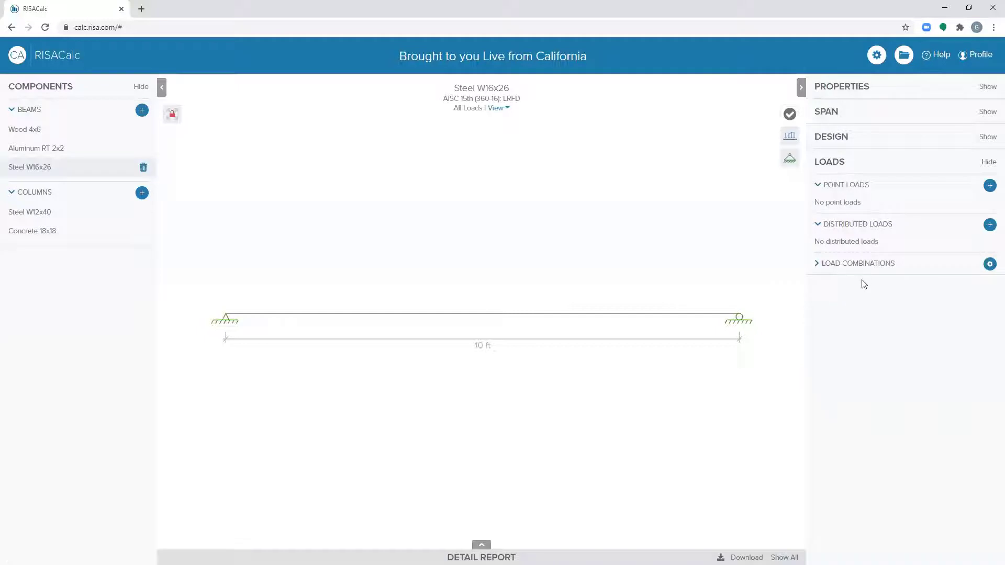
Try the rectangular tube, round tube and channel shape types for the beam, returning to the I-shape.
click(859, 97)
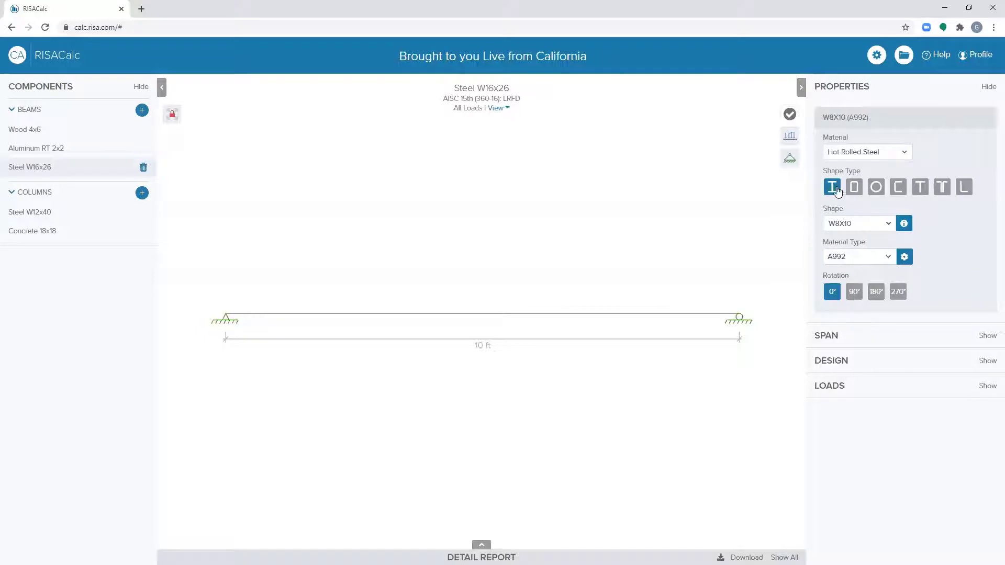
click(854, 191)
click(878, 189)
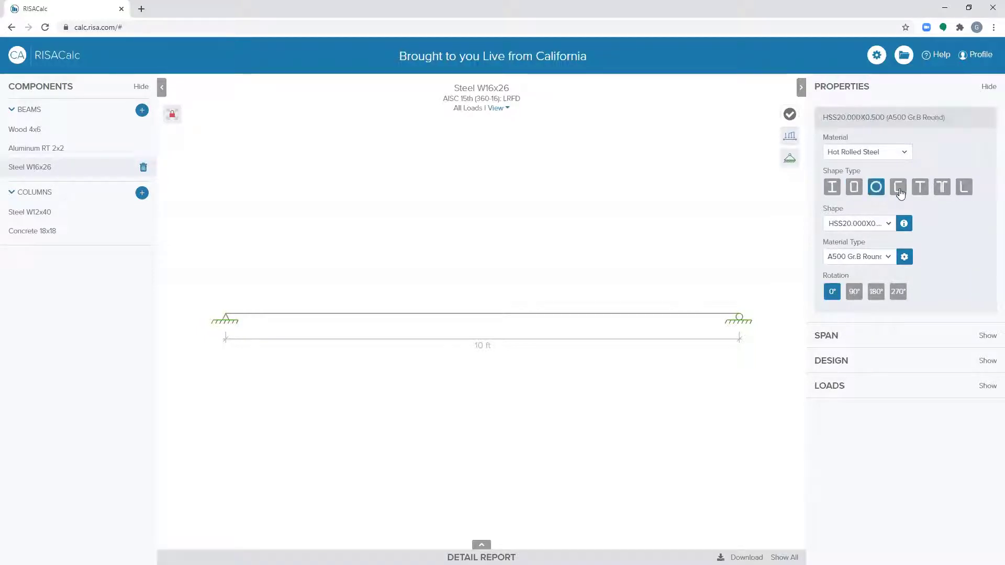
click(899, 191)
click(836, 187)
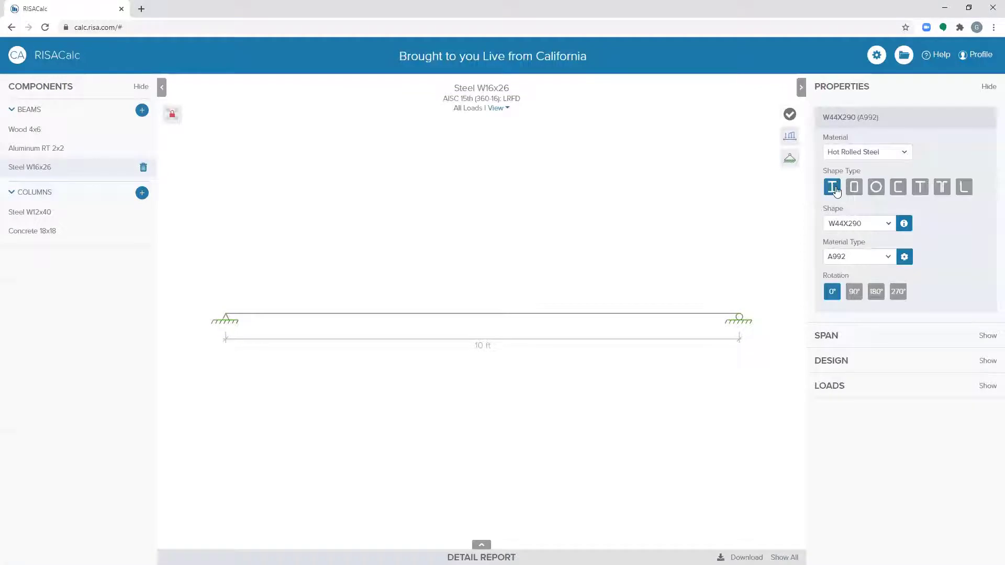
Set the beam's shape to W16X26.
click(889, 224)
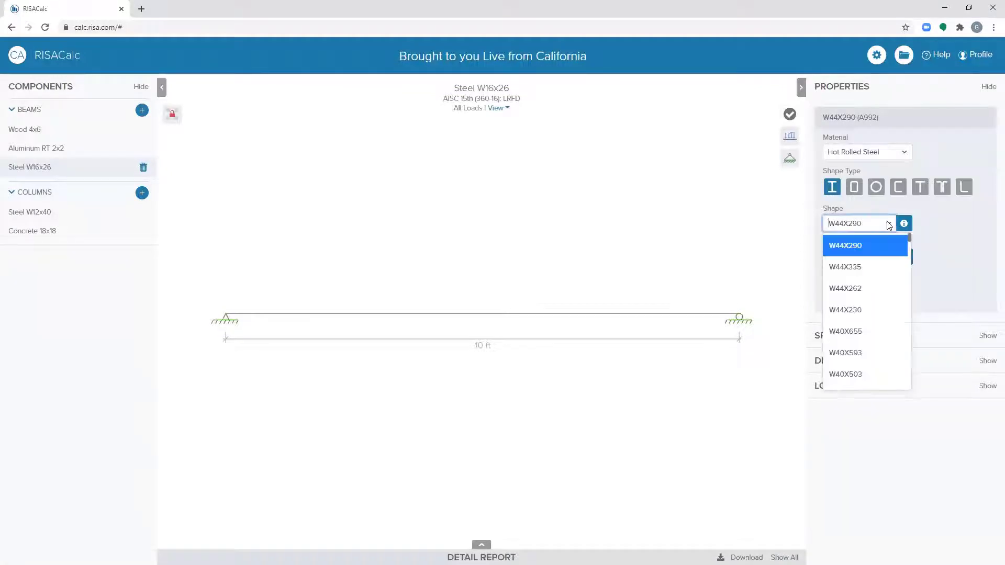
scroll(871, 276, down, 10)
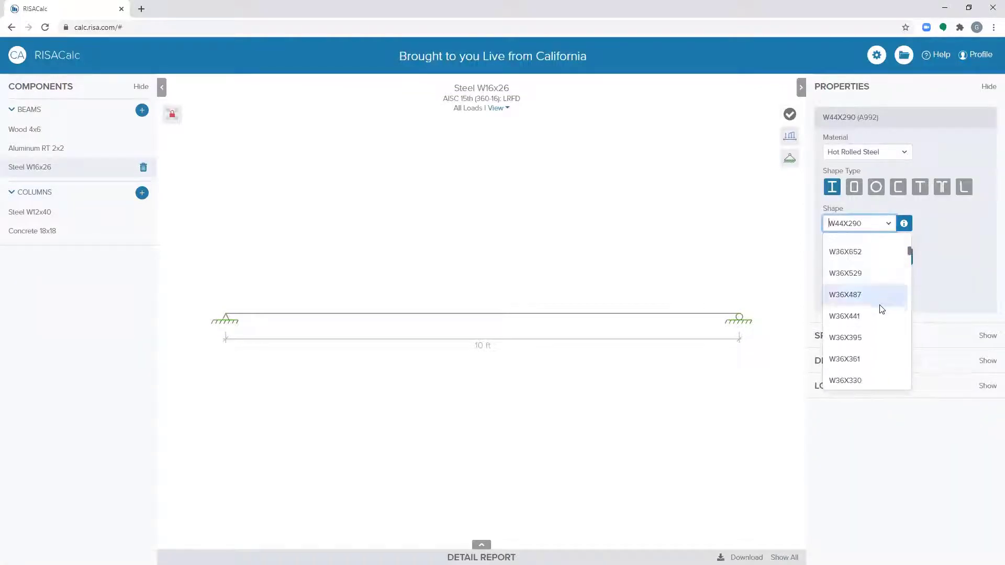
drag(909, 251, 909, 239)
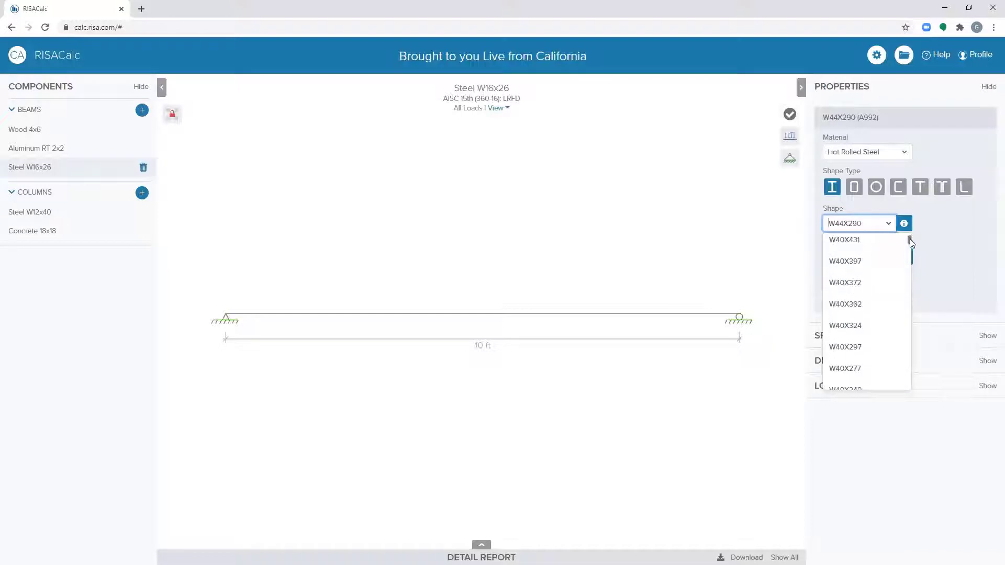
text(W)
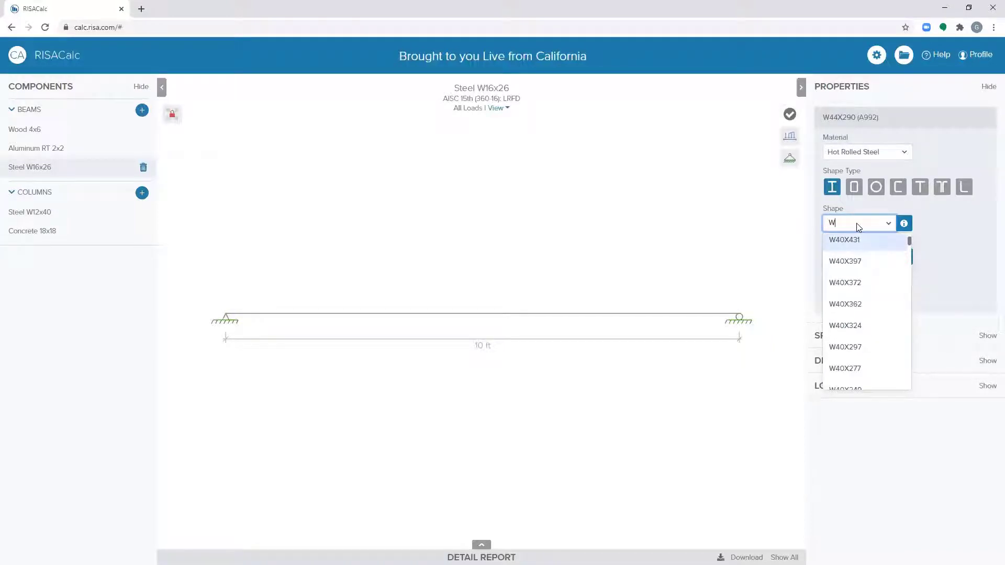
text(16x)
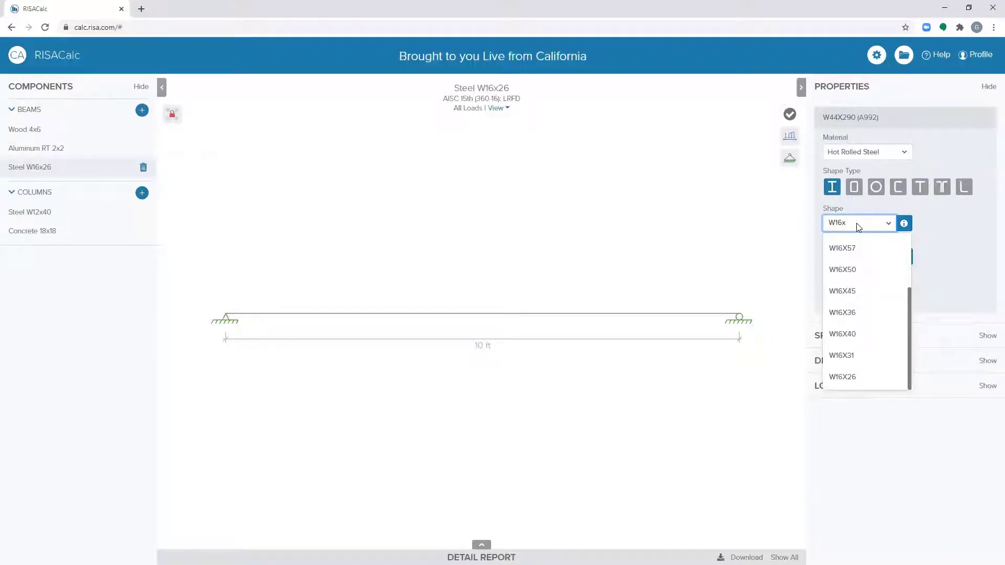
text(26)
click(853, 244)
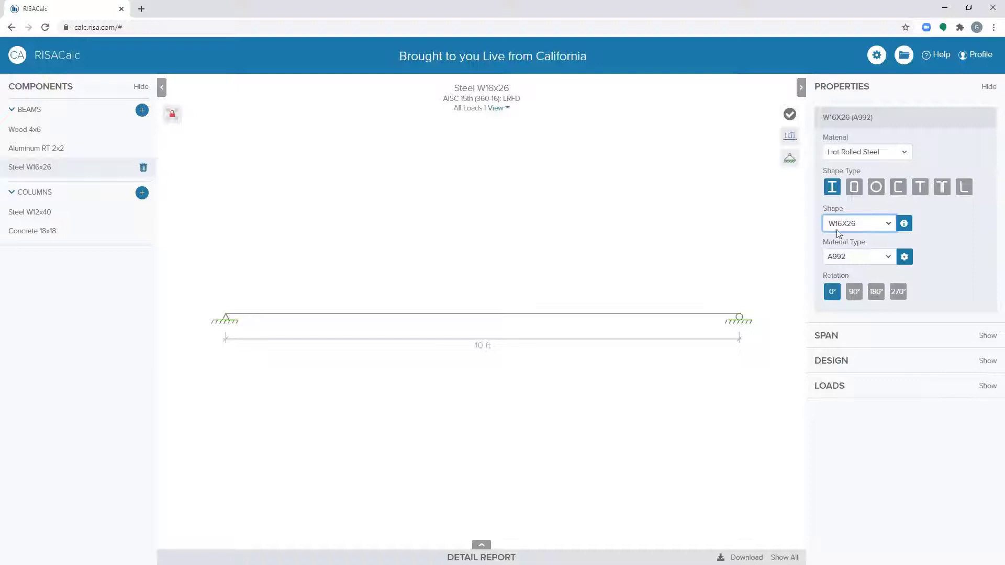
Review the W16X26 geometric and section properties, and select A992 as the beam's material type.
click(903, 223)
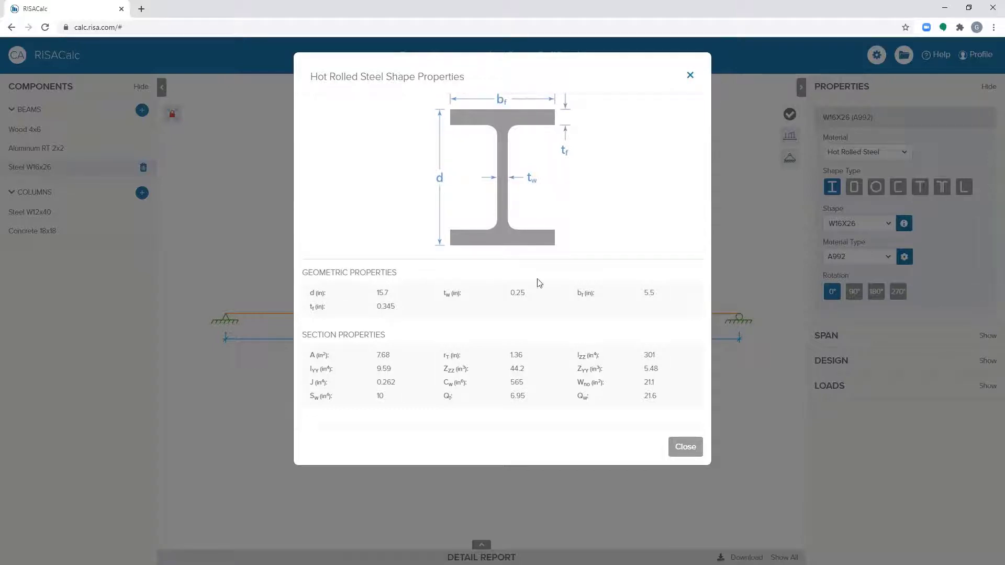
click(690, 77)
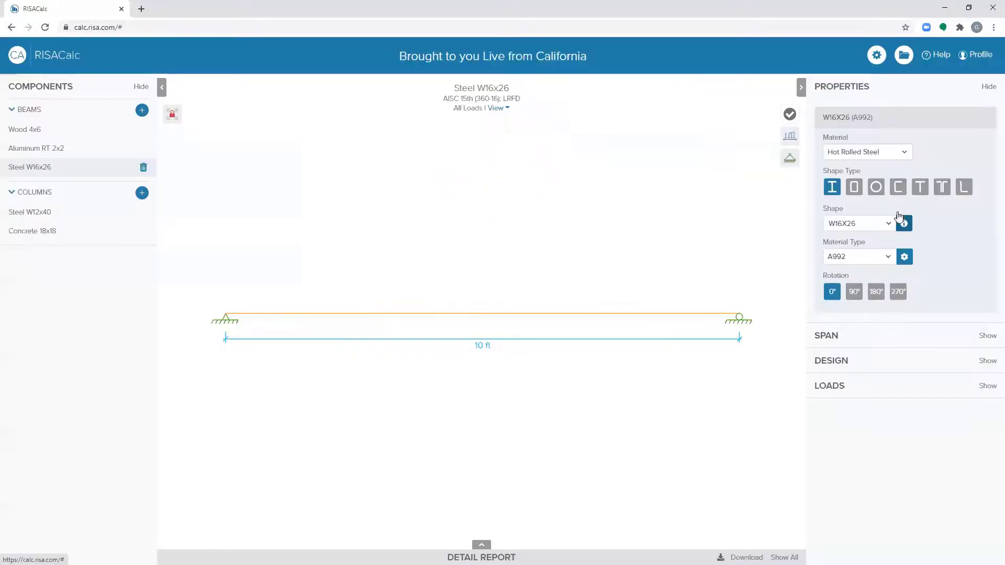
click(876, 259)
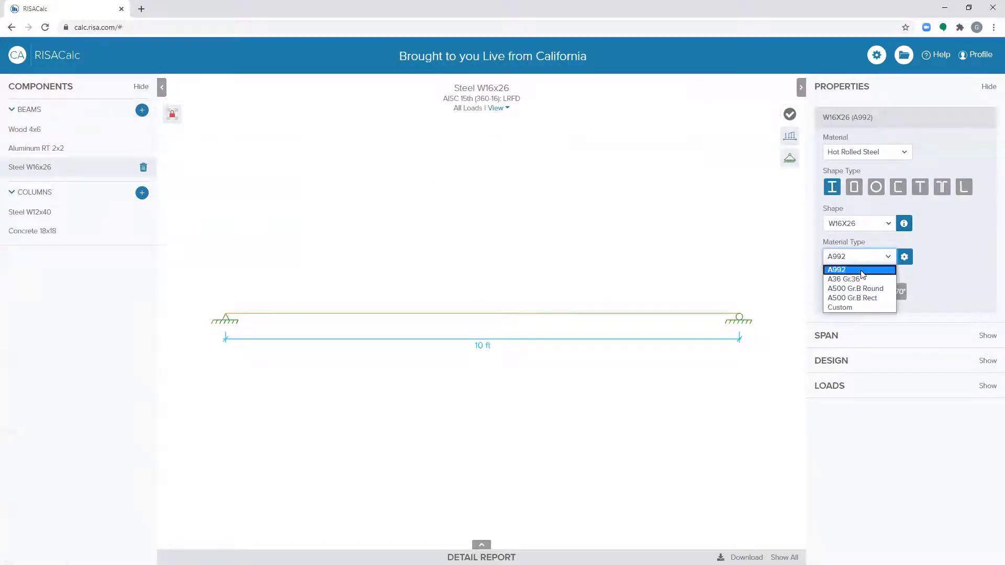
click(861, 271)
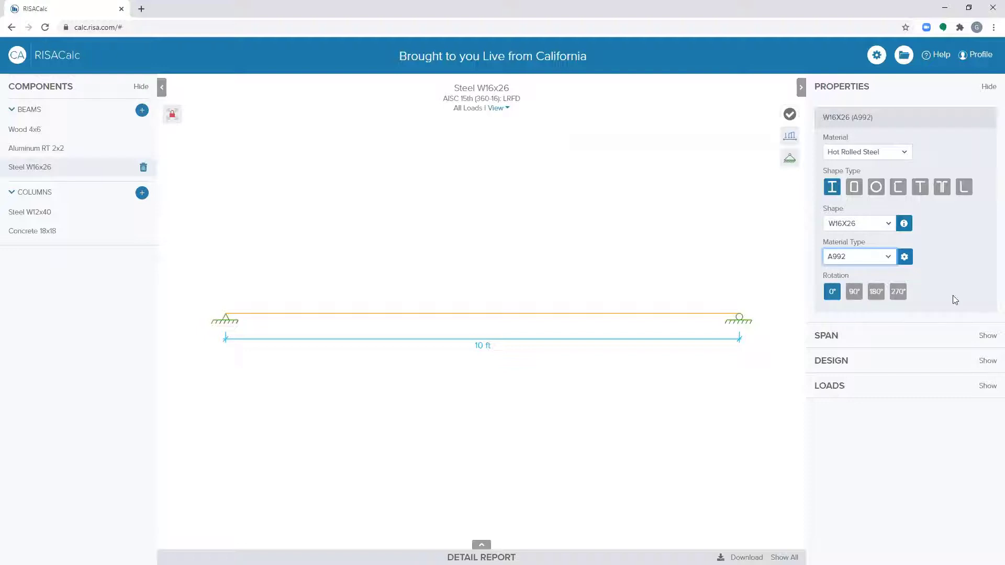
Set the length of the beam's first span to 20 ft.
click(837, 336)
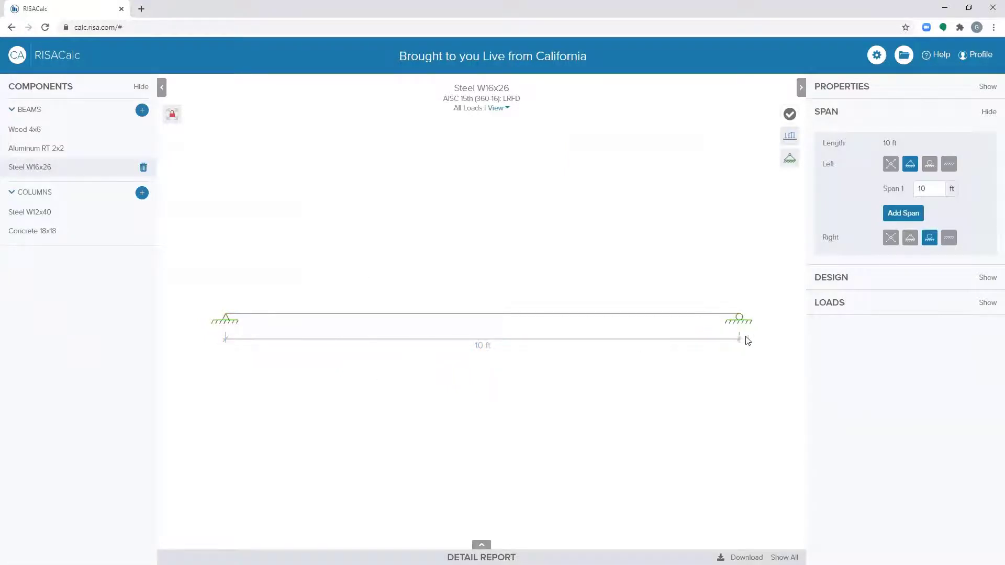
double_click(931, 186)
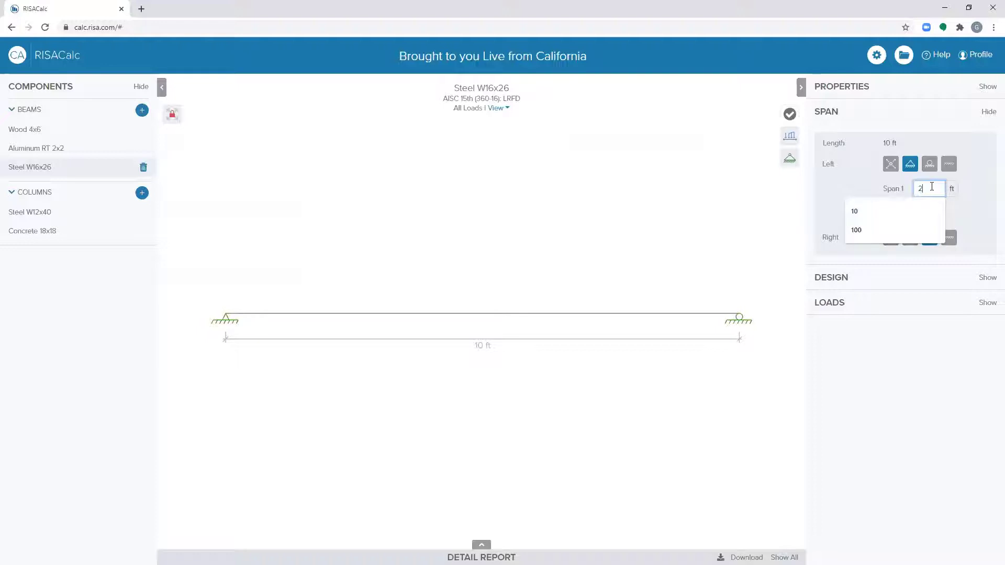
text(20)
click(959, 212)
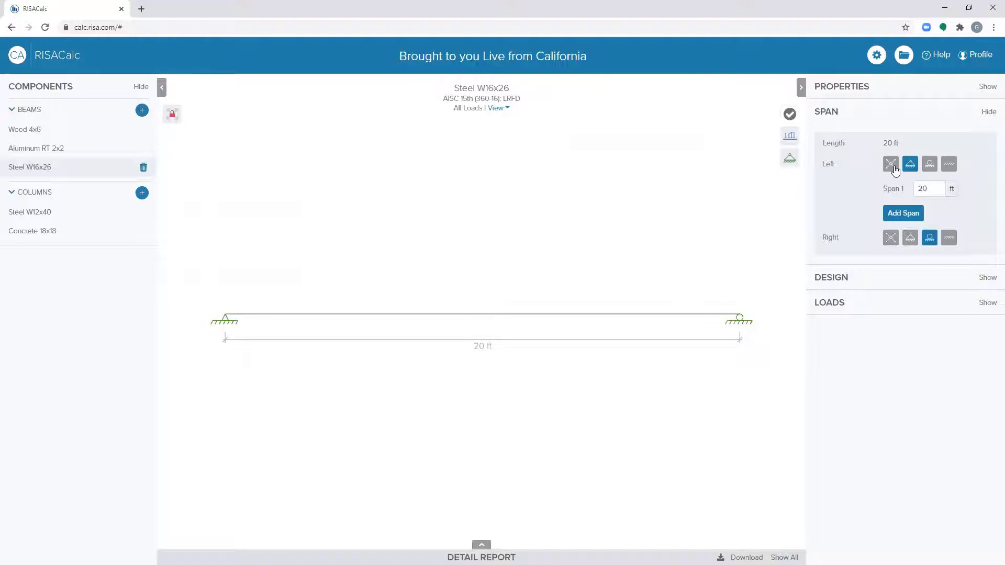
Add a 2 ft second span to the beam and make its right end free to form a cantilever.
click(902, 213)
click(928, 237)
key(BackSpace)
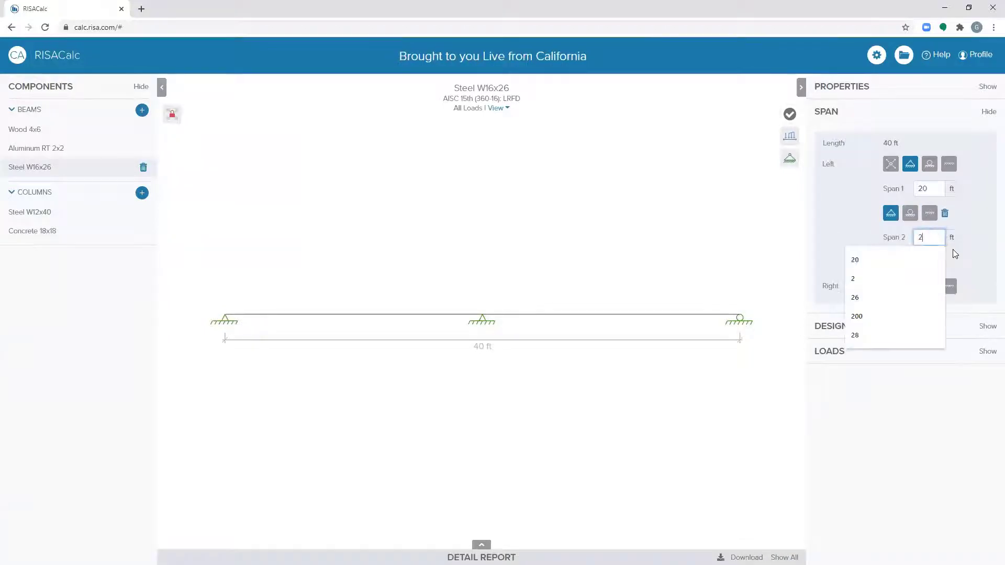
key(Return)
click(896, 294)
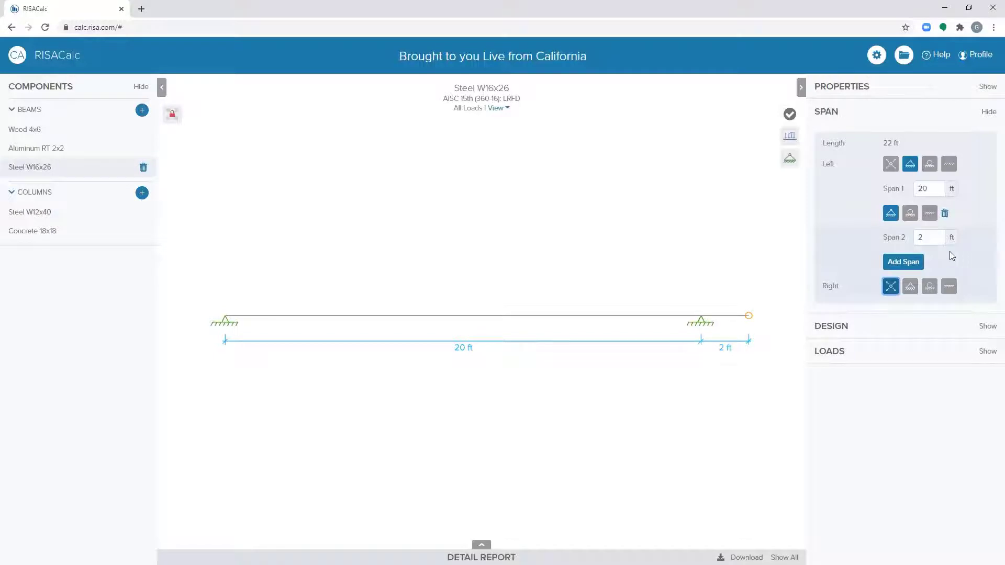
Remove the intermediate support so the beam becomes a single 22 ft span, and make its right end pinned.
click(944, 214)
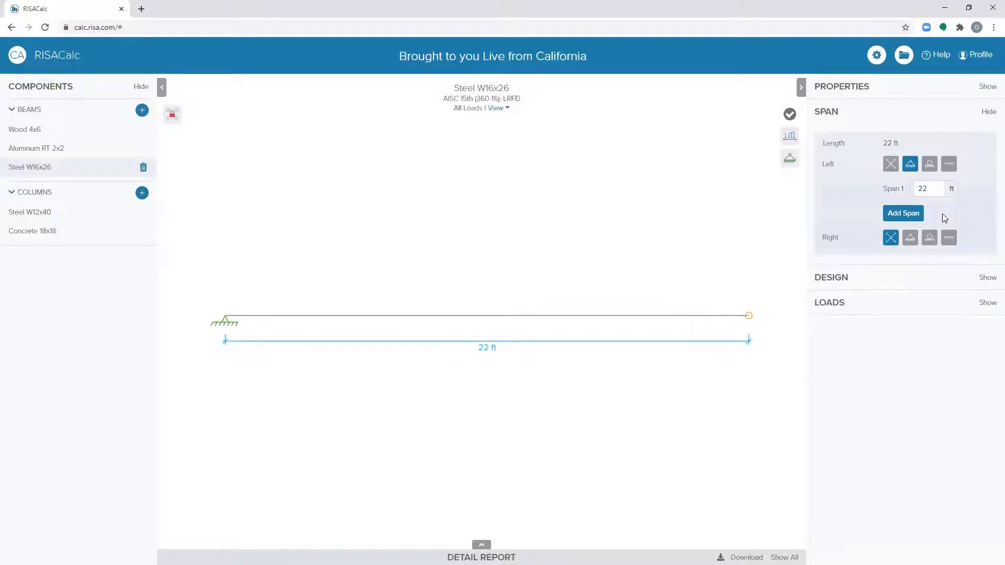
click(910, 239)
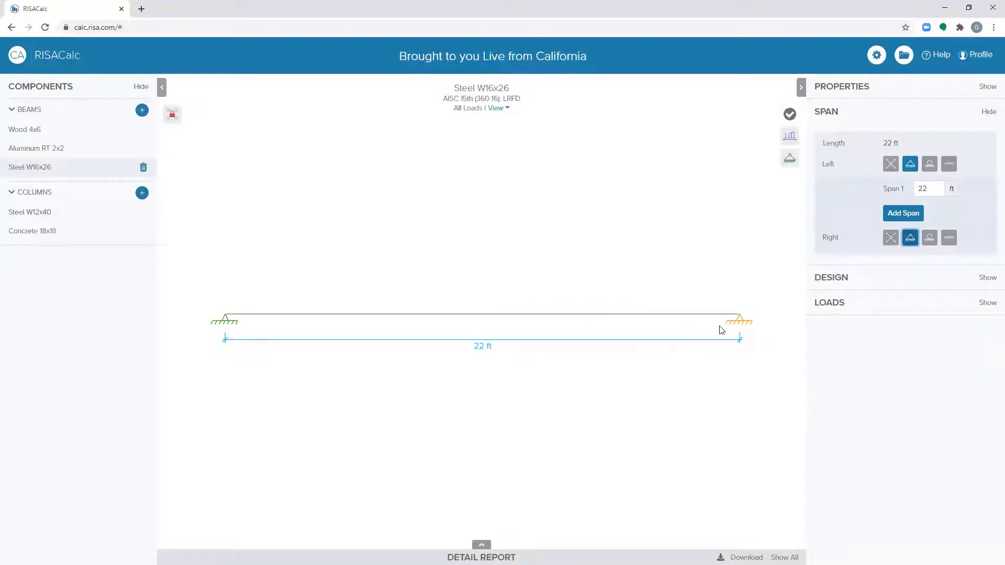
Add a dead point load to the beam with a magnitude of 1.6 k.
click(837, 305)
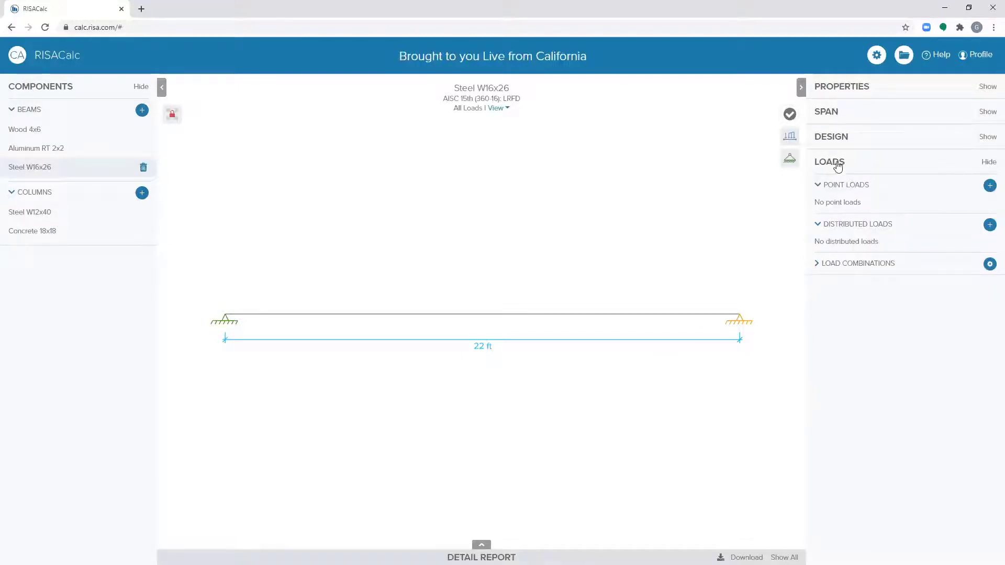
click(989, 186)
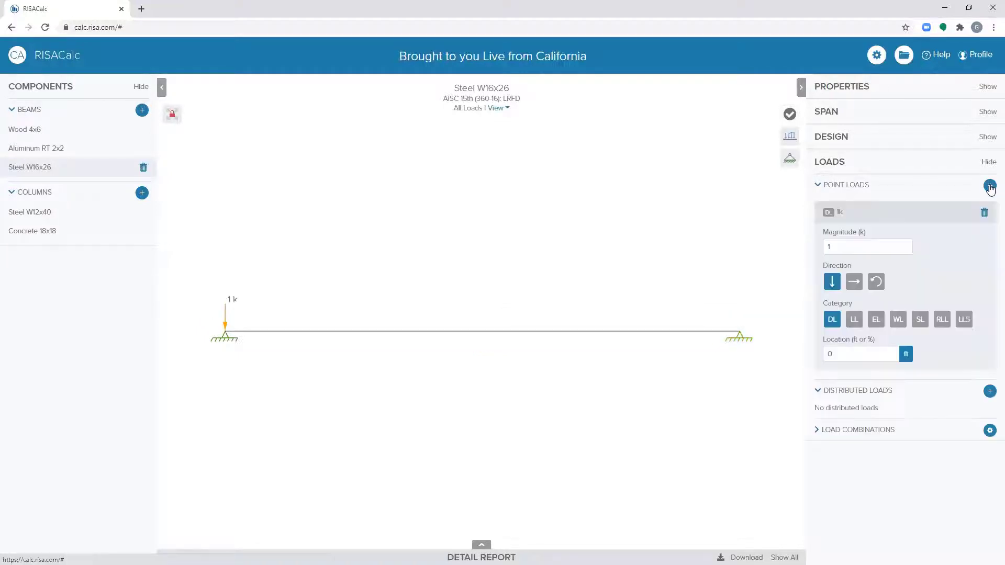
click(863, 245)
text(1.6)
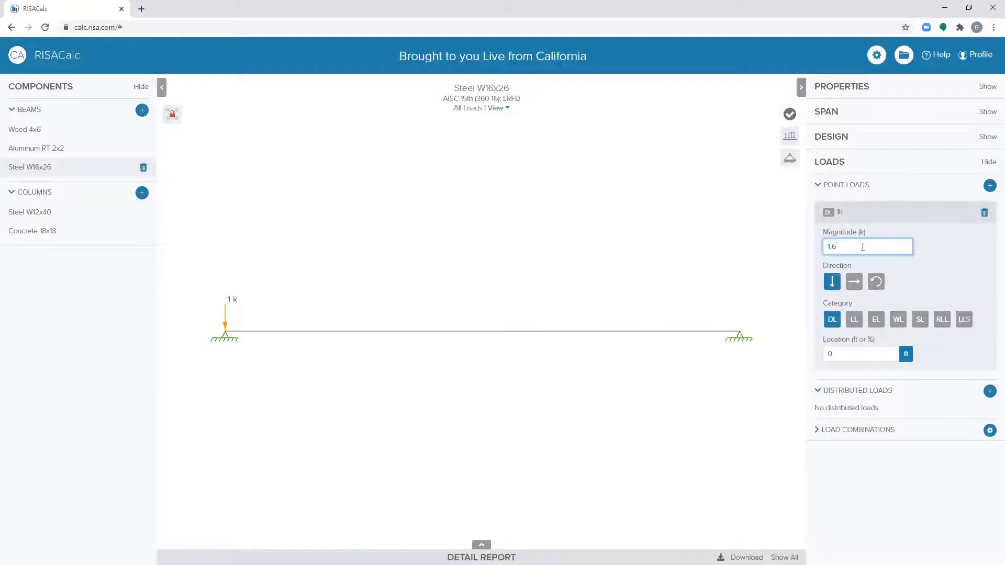
Try the horizontal and moment directions for the 1.6 k point load, and return it to the vertical direction.
click(854, 282)
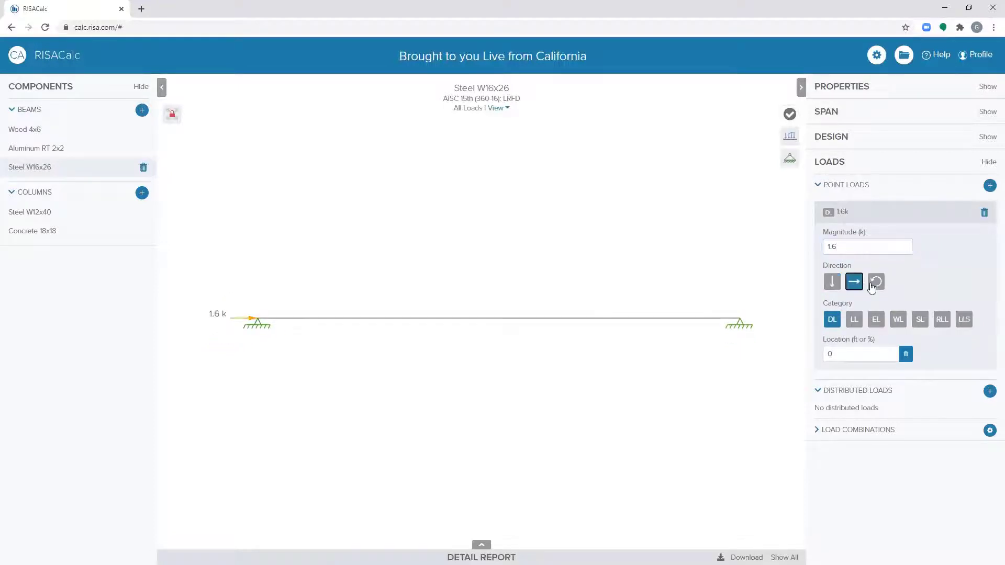
click(876, 282)
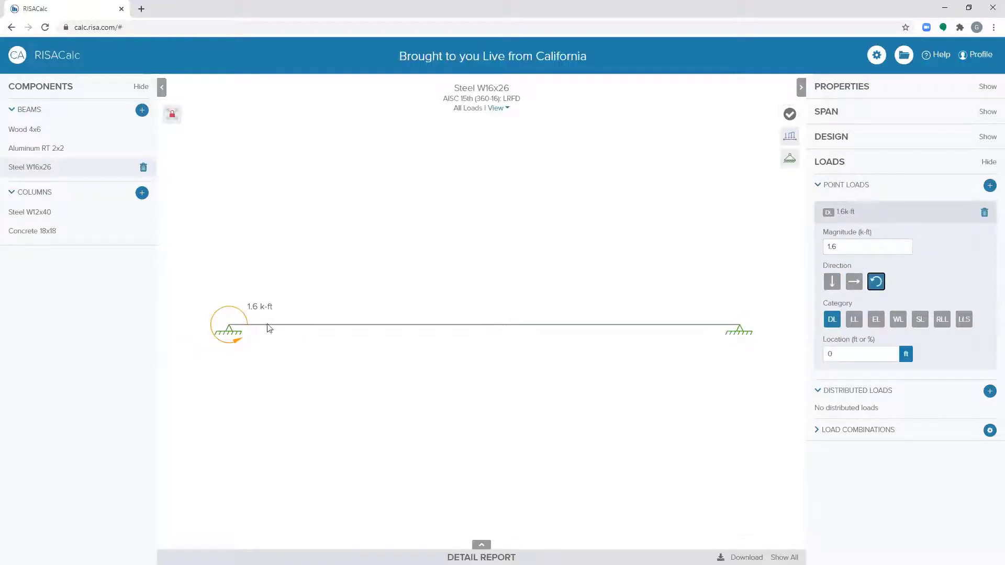
click(832, 282)
click(853, 282)
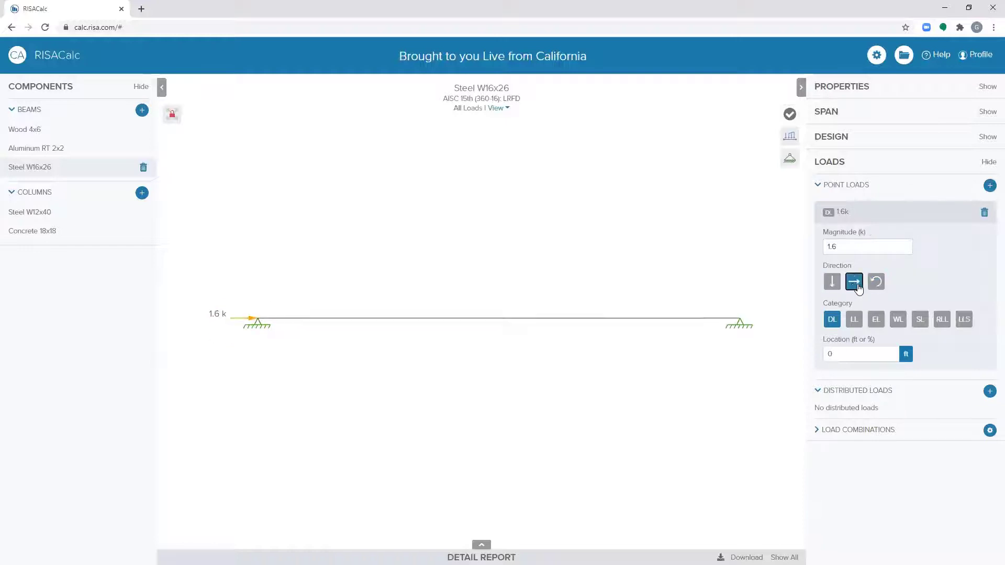
click(875, 282)
click(835, 286)
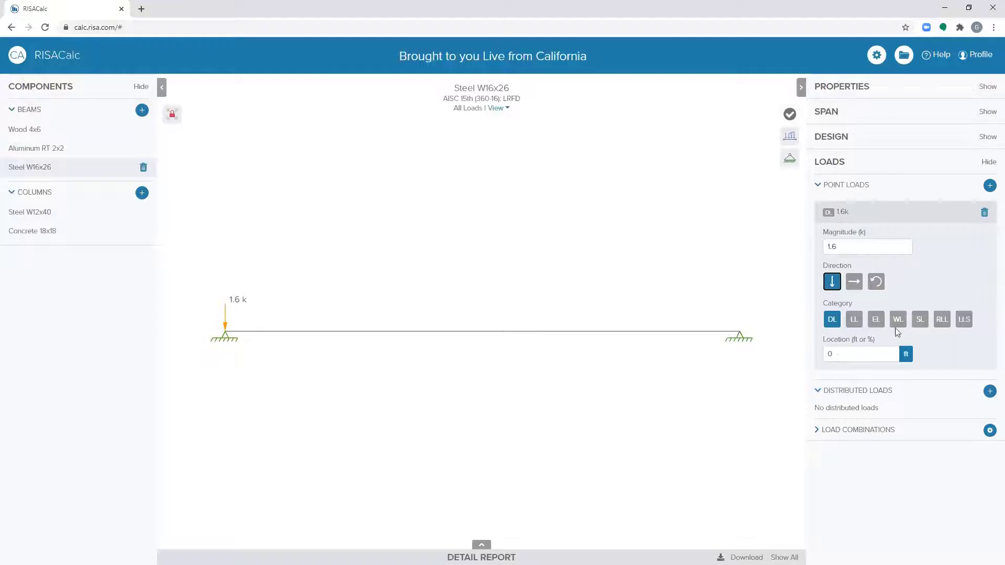
Set the location of the 1.6 k point load to 4 ft.
click(838, 353)
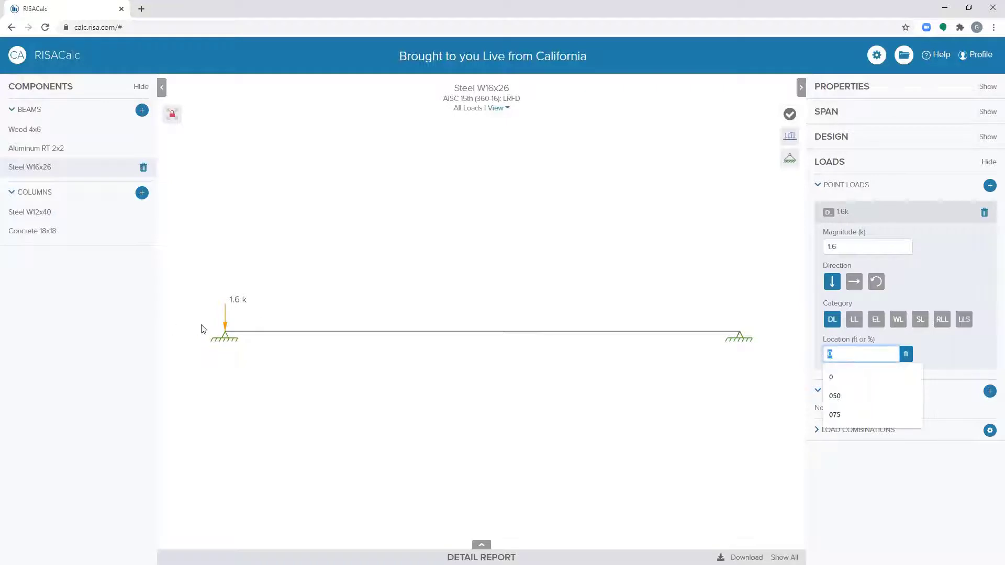
drag(855, 356, 811, 361)
text(4)
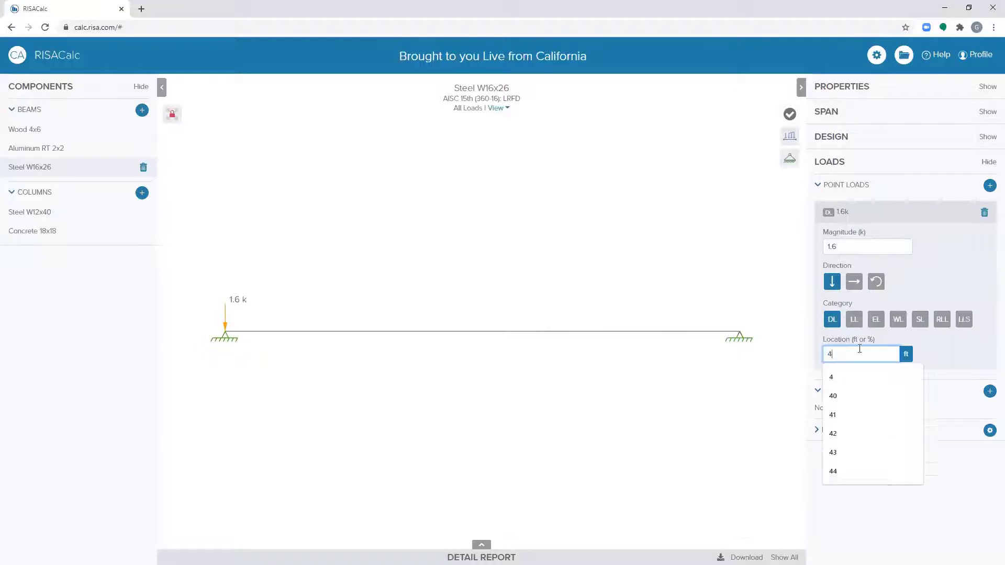
key(Return)
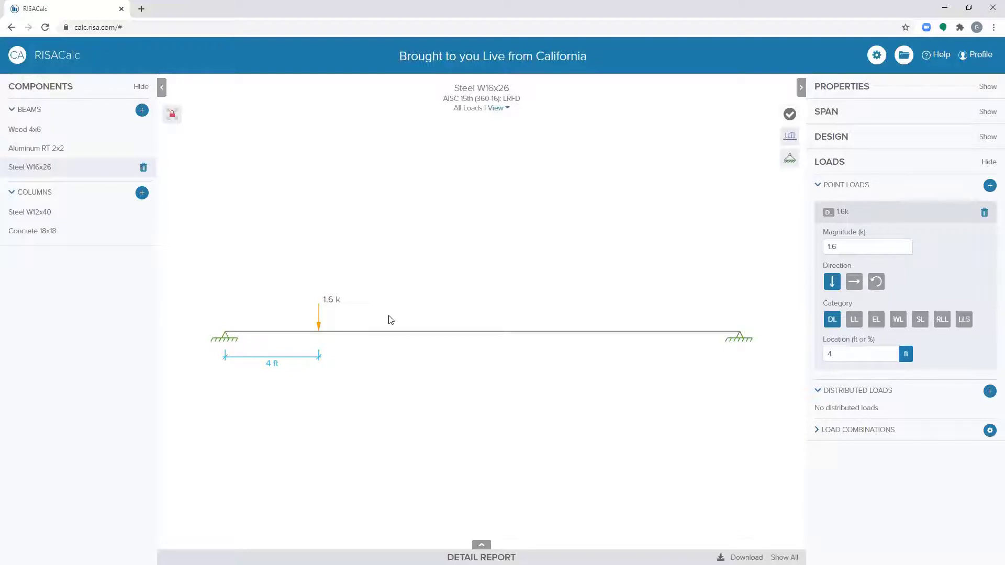
click(398, 390)
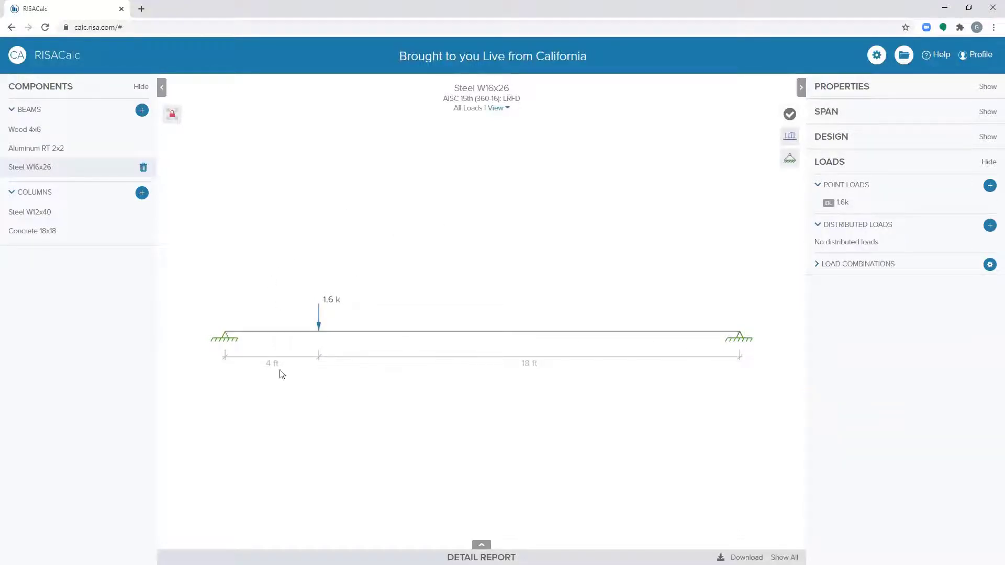
Set the location of the 1.6 k point load to 5 ft using its dimension on the beam diagram.
click(318, 320)
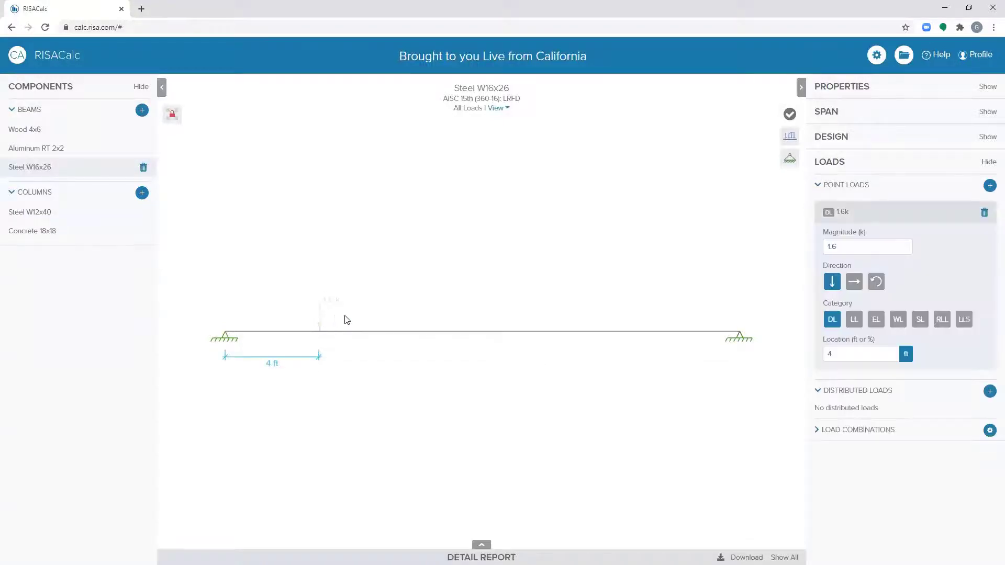
click(272, 356)
text(5)
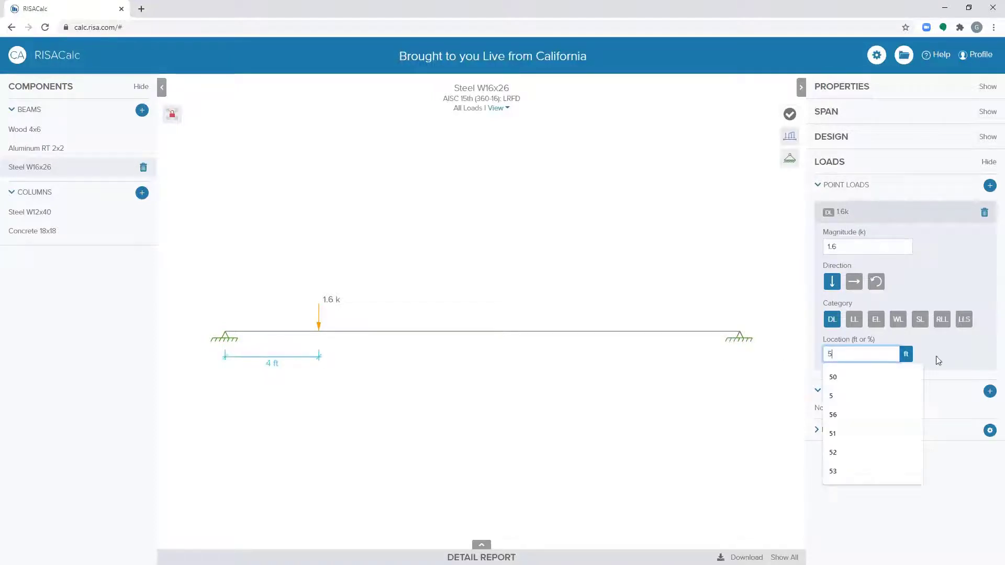
key(Return)
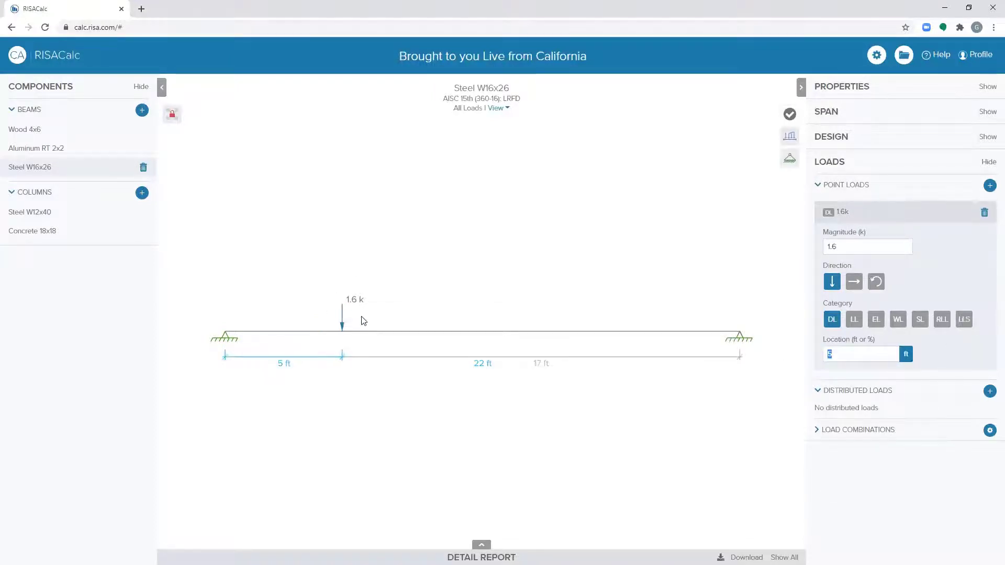
click(554, 237)
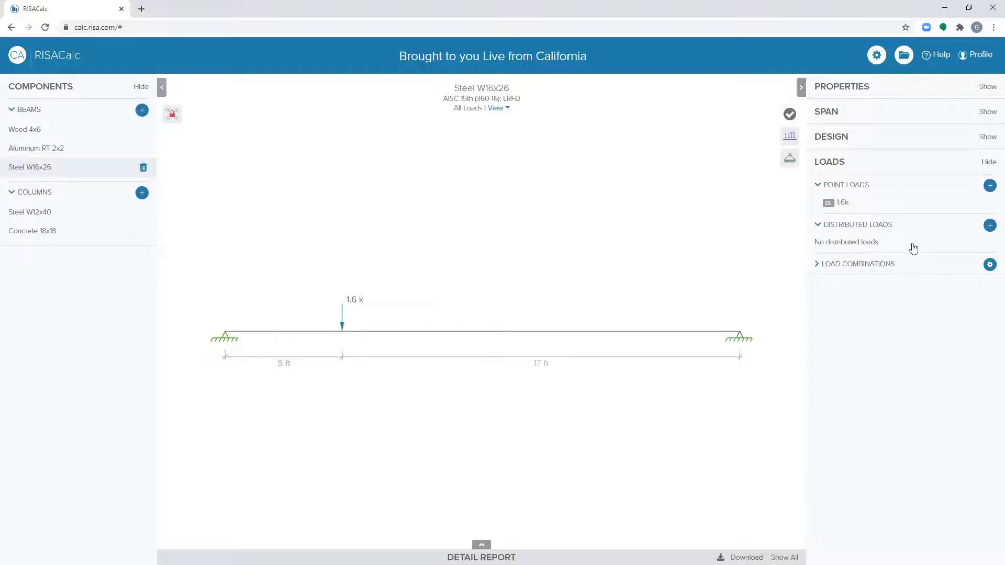
Add a second vertical dead point load of 1.2 k located at 14 ft along the beam.
click(989, 185)
click(860, 247)
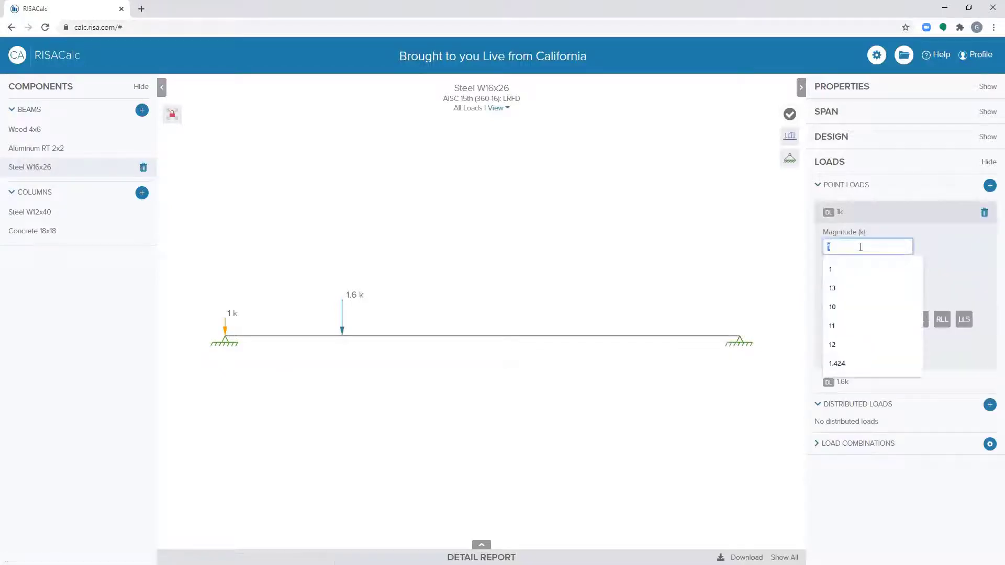
text(1.2)
key(Return)
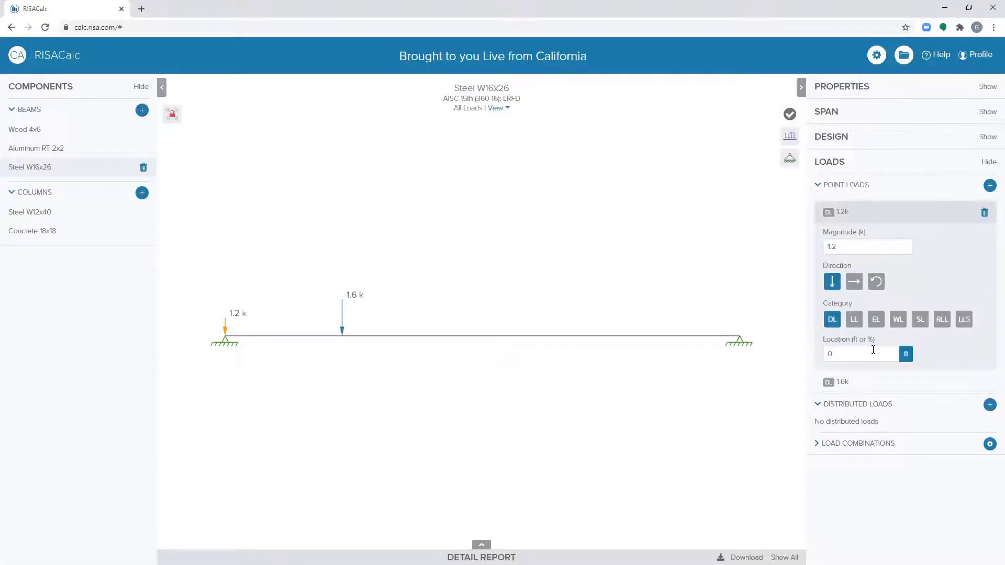
click(873, 353)
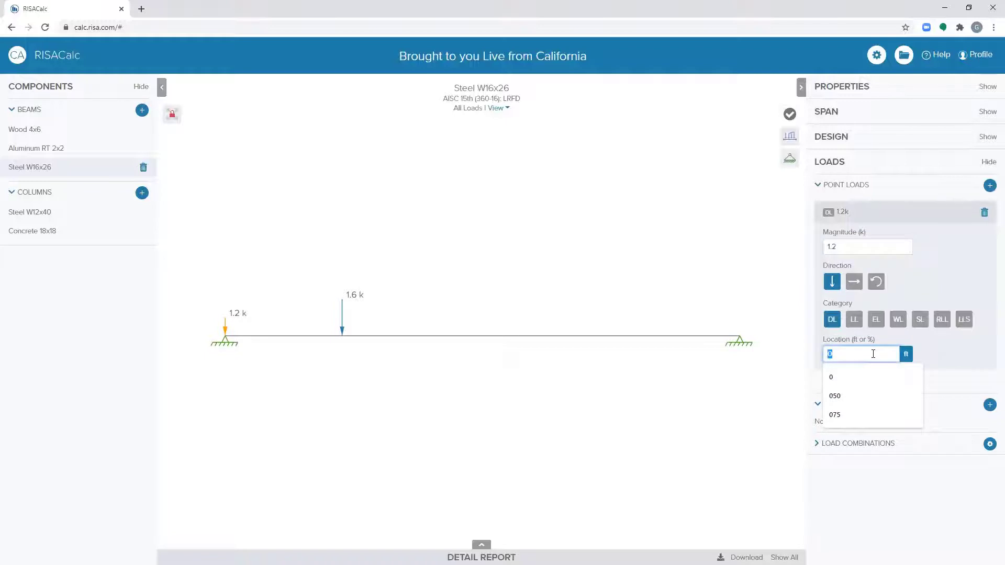
text(14)
key(Return)
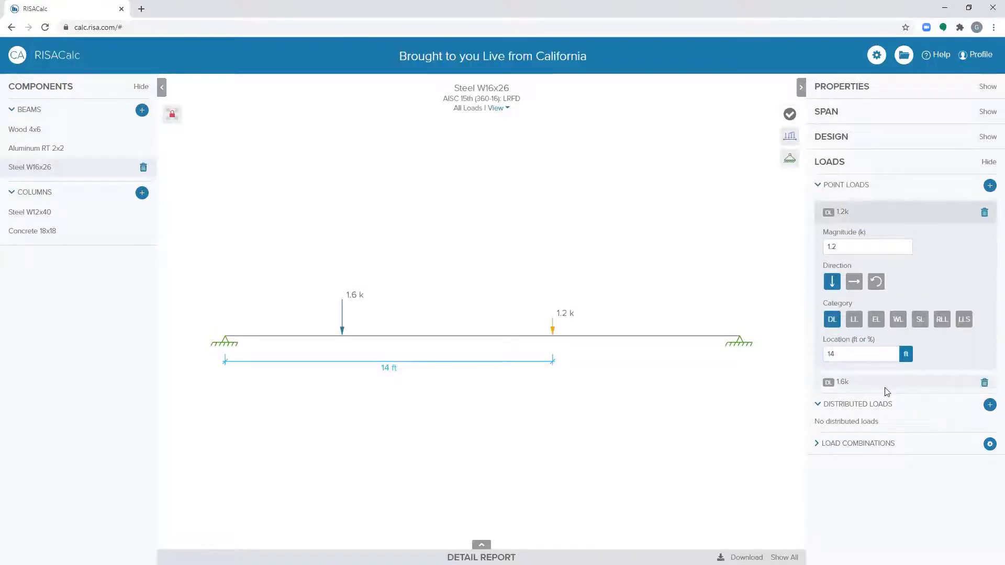
Add a full-length vertical distributed load of 0.05 klf at both ends, and assign it to the live load (LL) category.
click(990, 406)
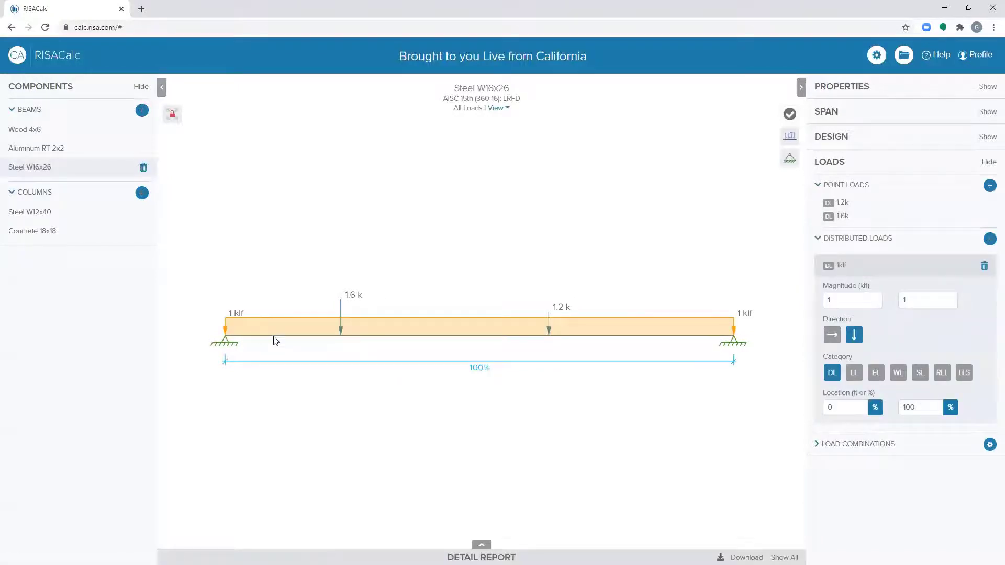
double_click(847, 302)
text(.05)
key(Tab)
text(.05)
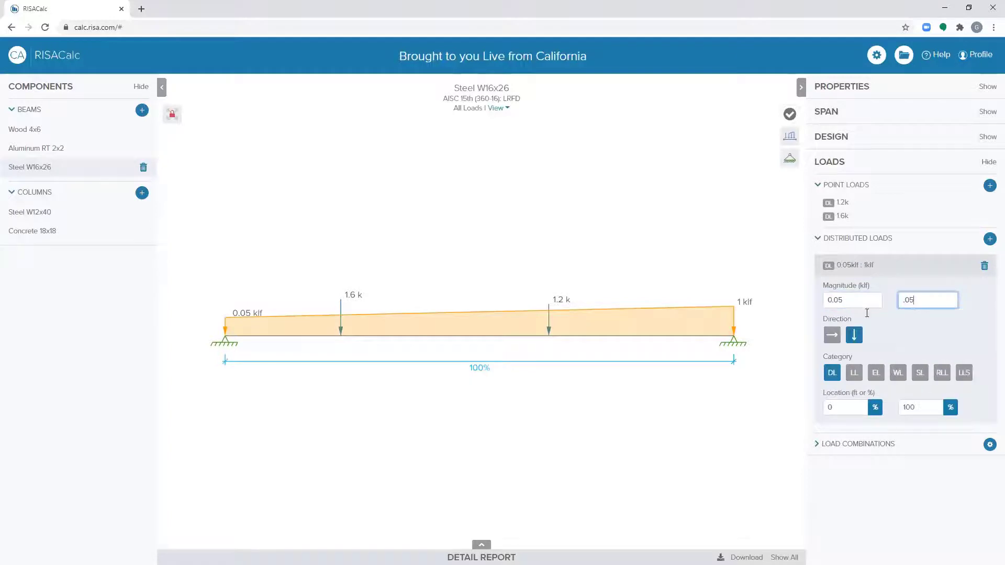
click(852, 372)
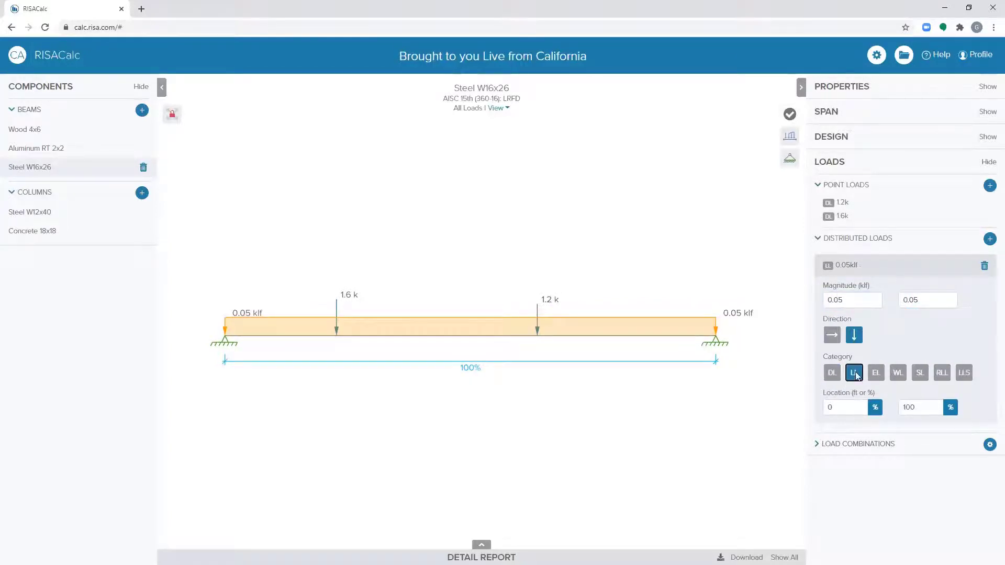
Switch the distributed load's location units to feet and back to percent.
click(875, 411)
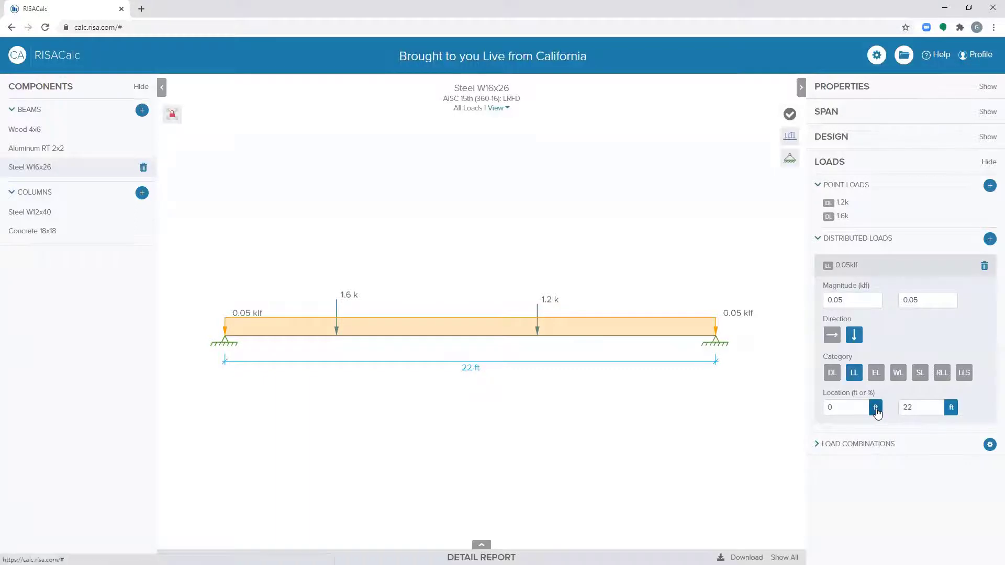
click(876, 413)
click(874, 411)
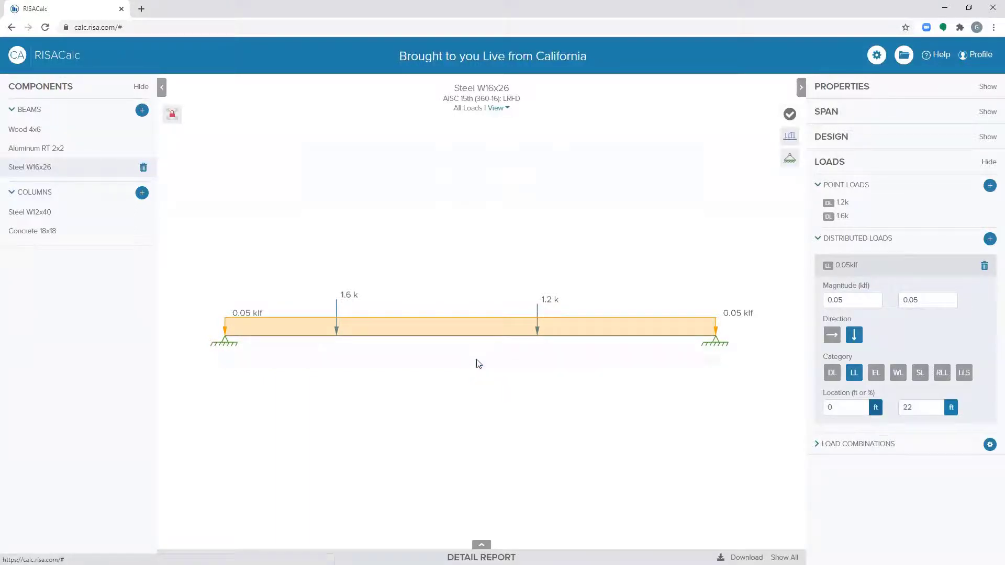
click(876, 411)
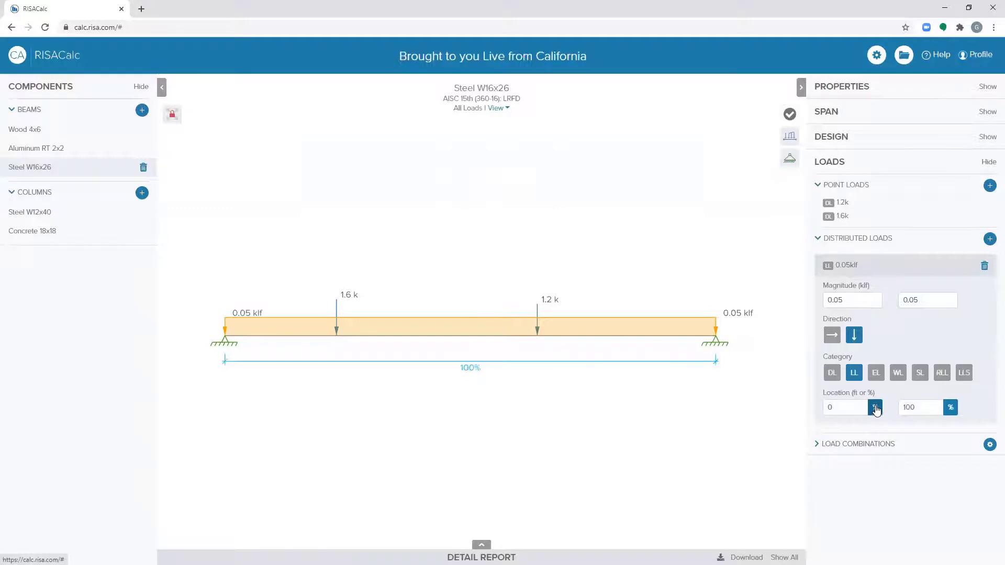
Try ending the distributed load at 67% of the beam length, and restore its end location to 100%.
double_click(932, 409)
text(67)
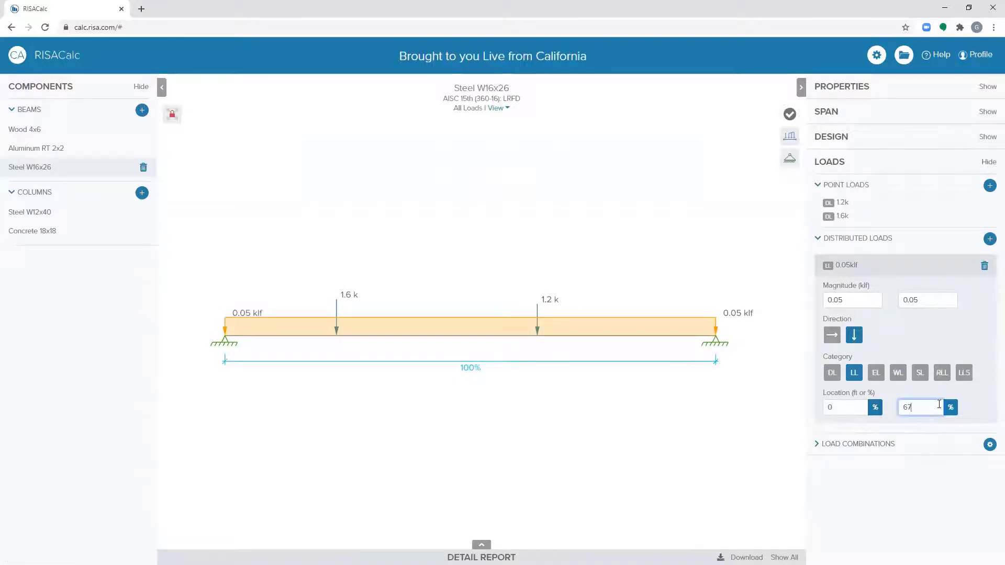
click(594, 358)
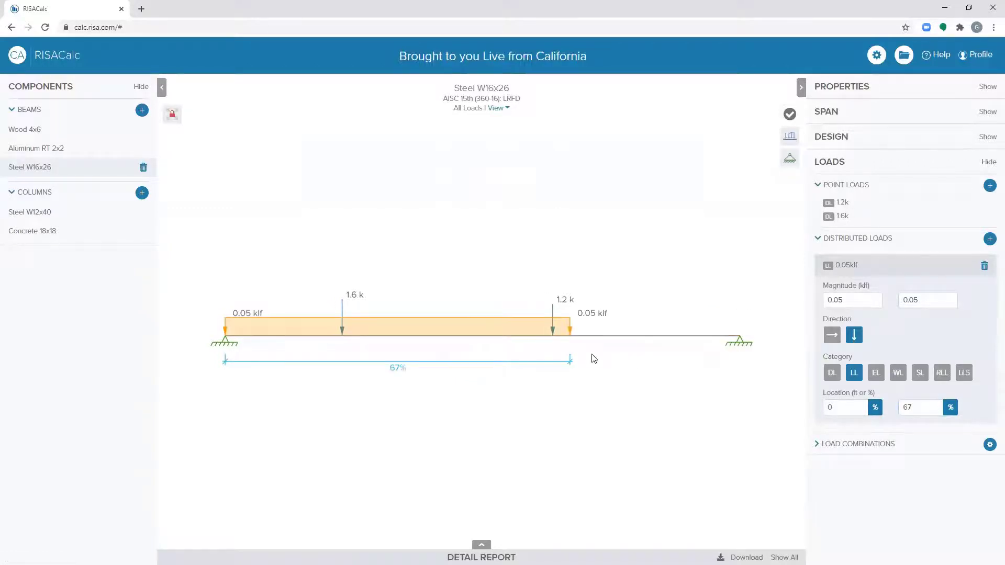
click(950, 407)
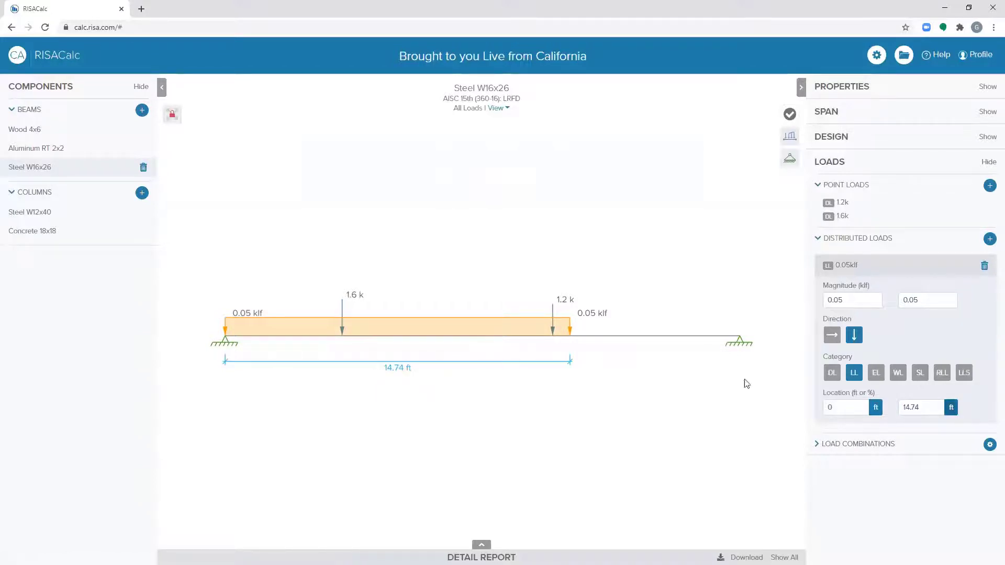
click(950, 407)
double_click(929, 406)
text(1)
click(909, 430)
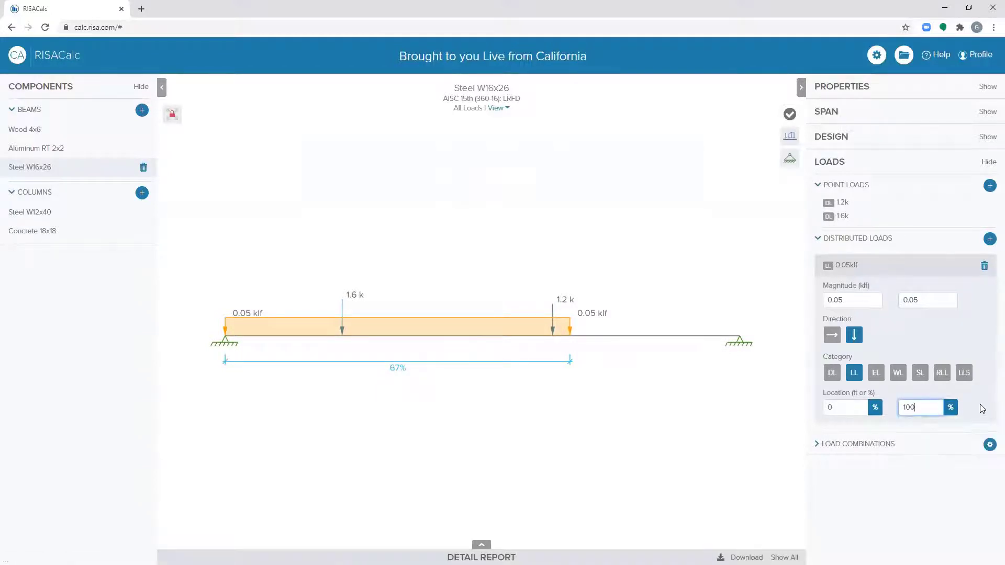
click(589, 241)
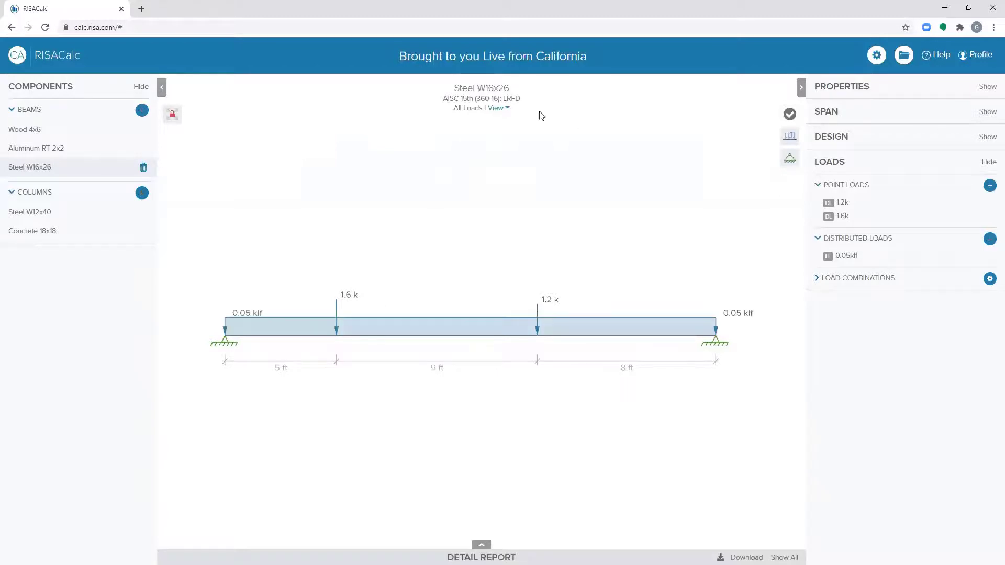
Show only the dead loads on the beam diagram, and switch the display to only the live loads.
click(497, 110)
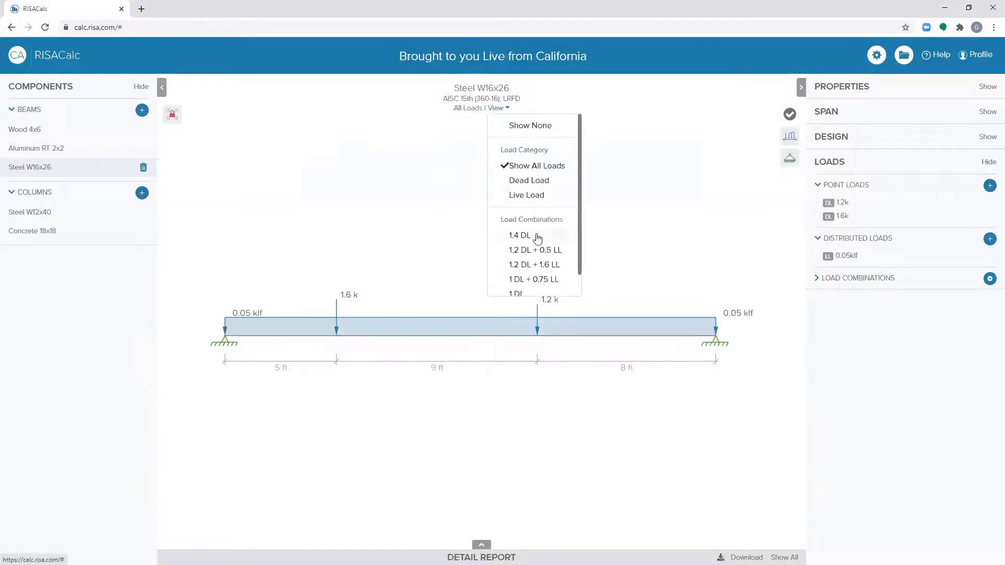
click(533, 181)
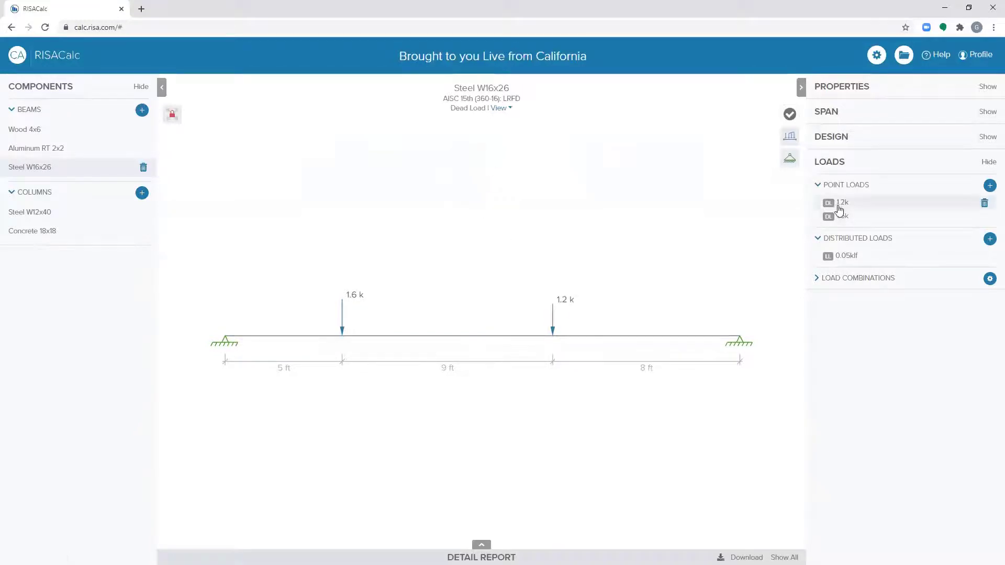
click(501, 109)
click(529, 195)
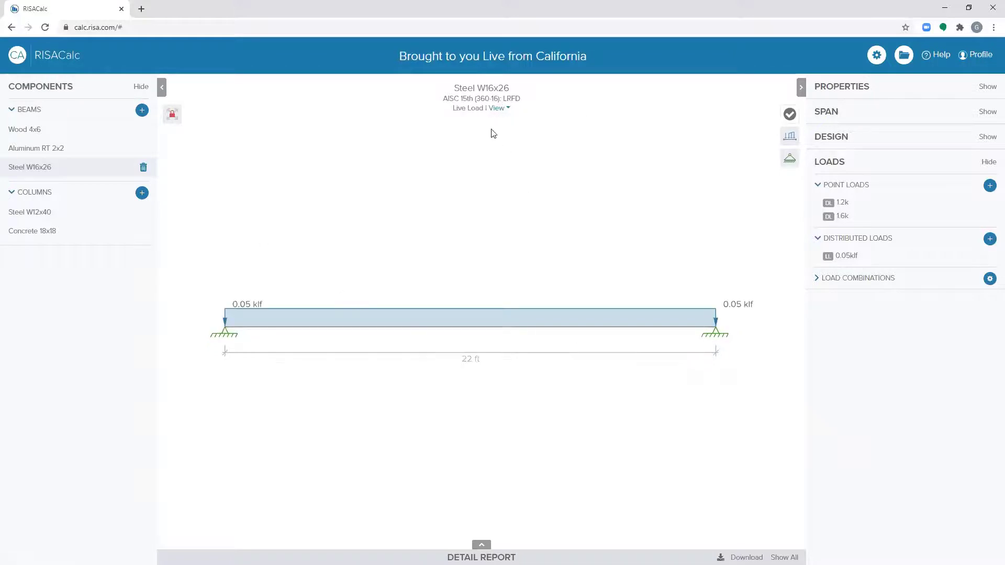
Display the 1.2 DL + 0.5 LL load combination on the beam diagram, and switch the display back to all loads.
click(502, 110)
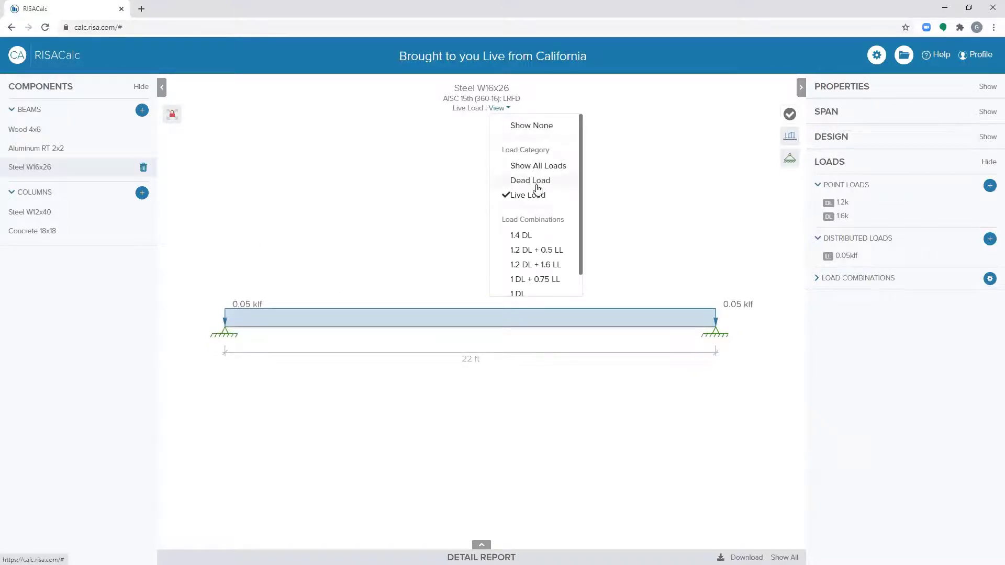
click(548, 251)
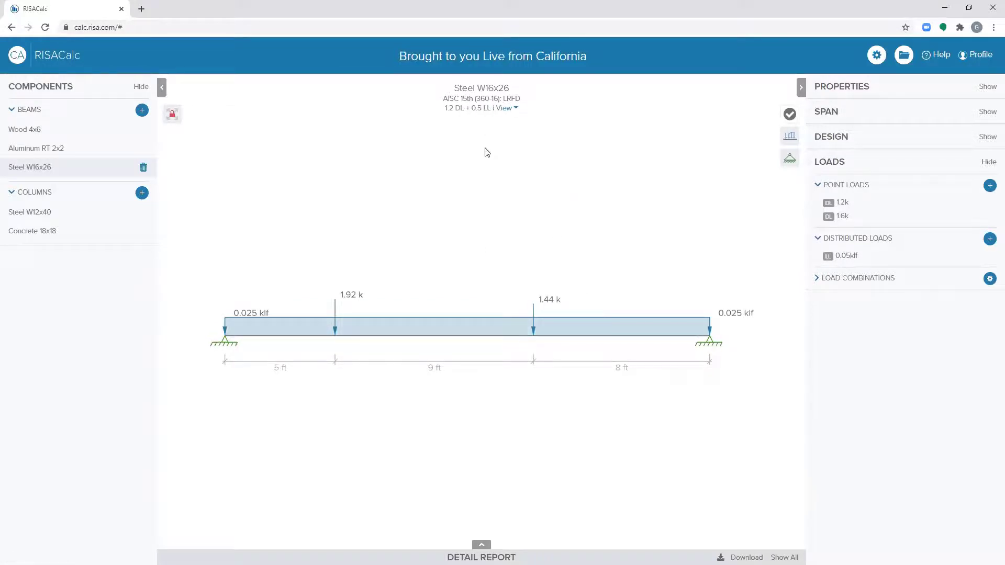
click(508, 109)
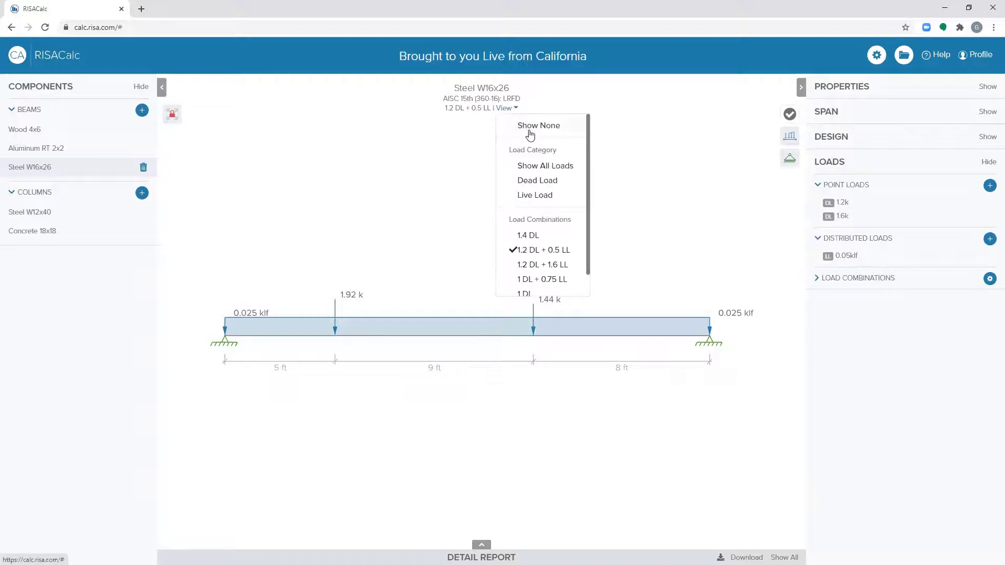
click(541, 171)
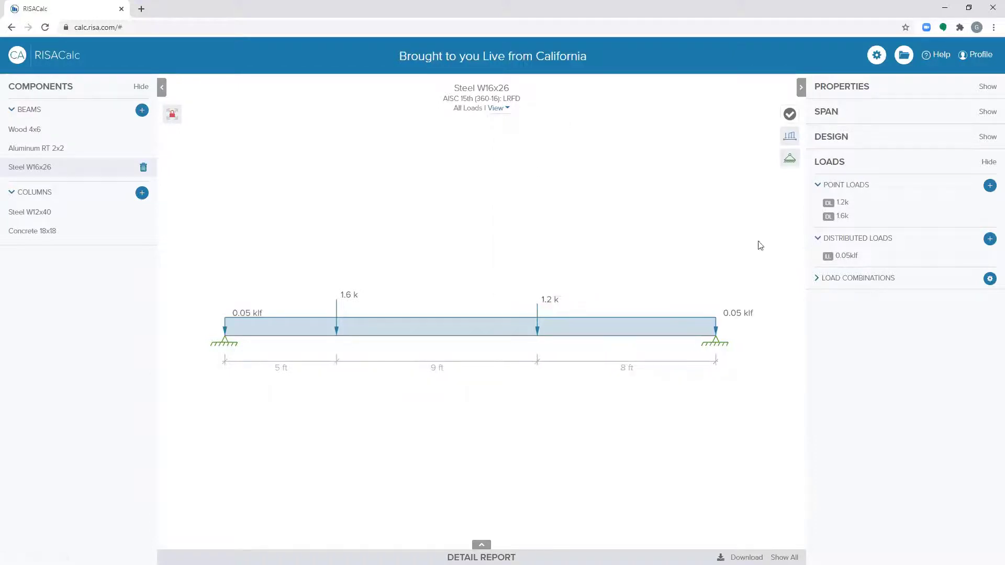
Review the region and code options for the beam's load combinations, and exclude the ASD combinations.
click(817, 282)
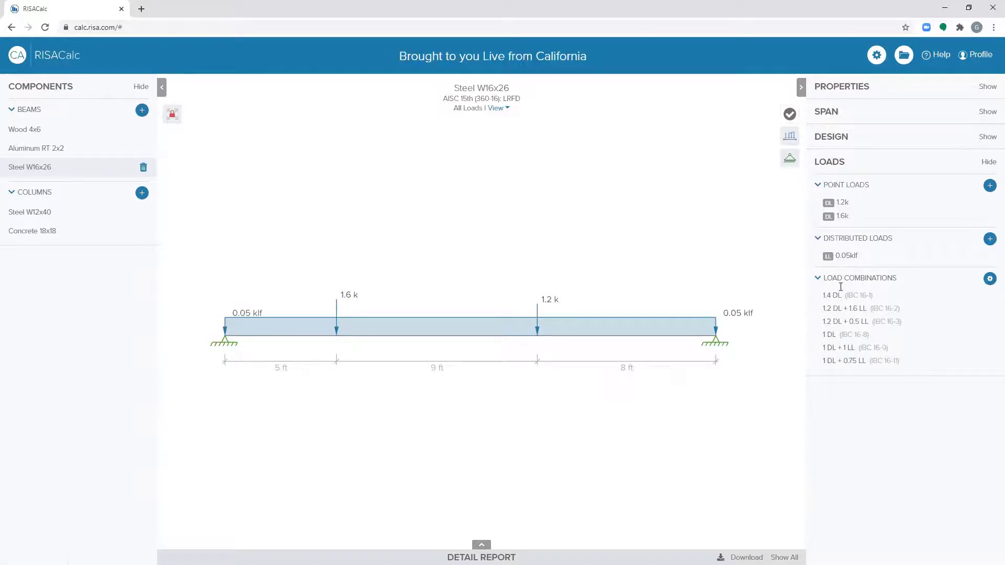
click(989, 278)
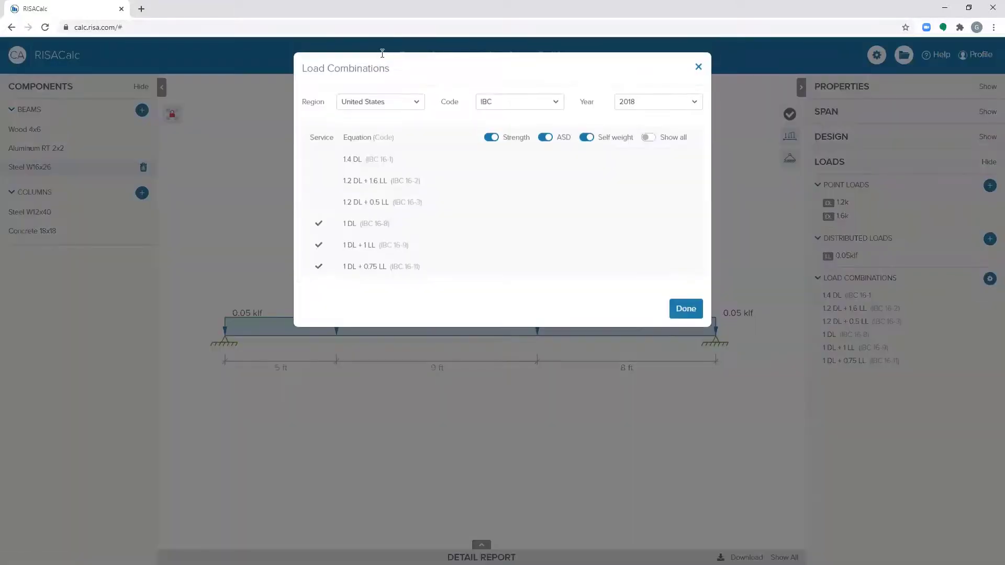
click(393, 105)
click(392, 105)
click(536, 108)
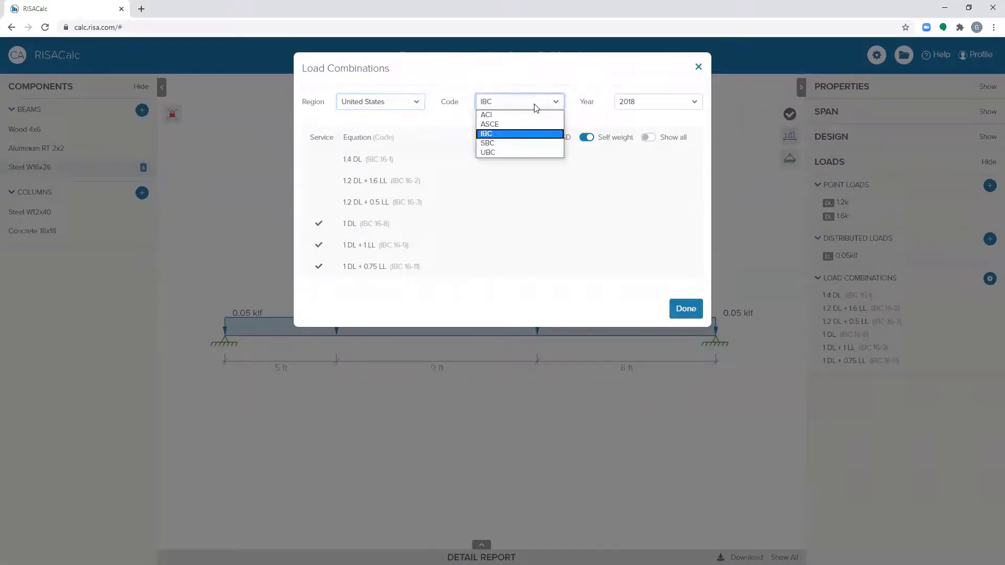
click(536, 108)
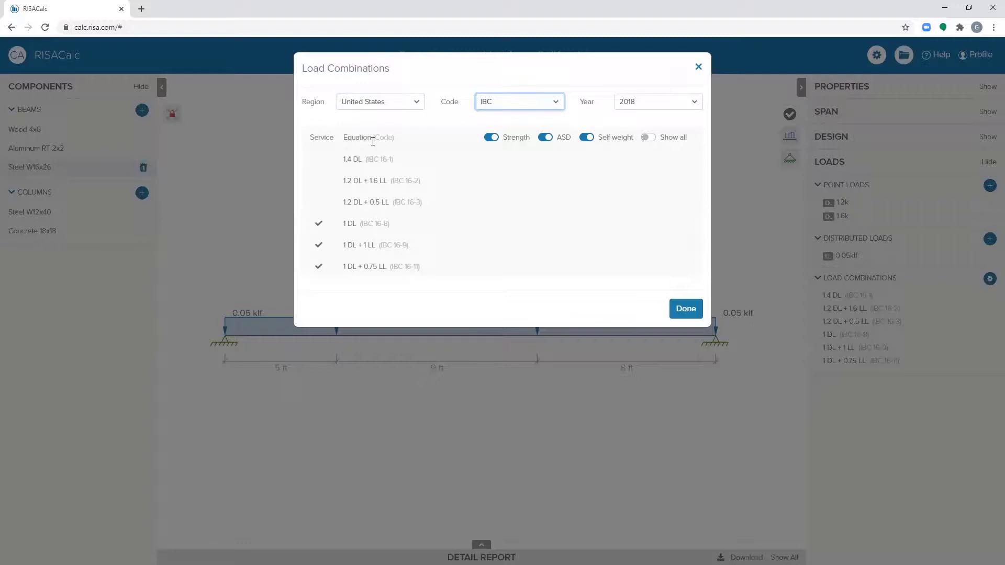
click(544, 137)
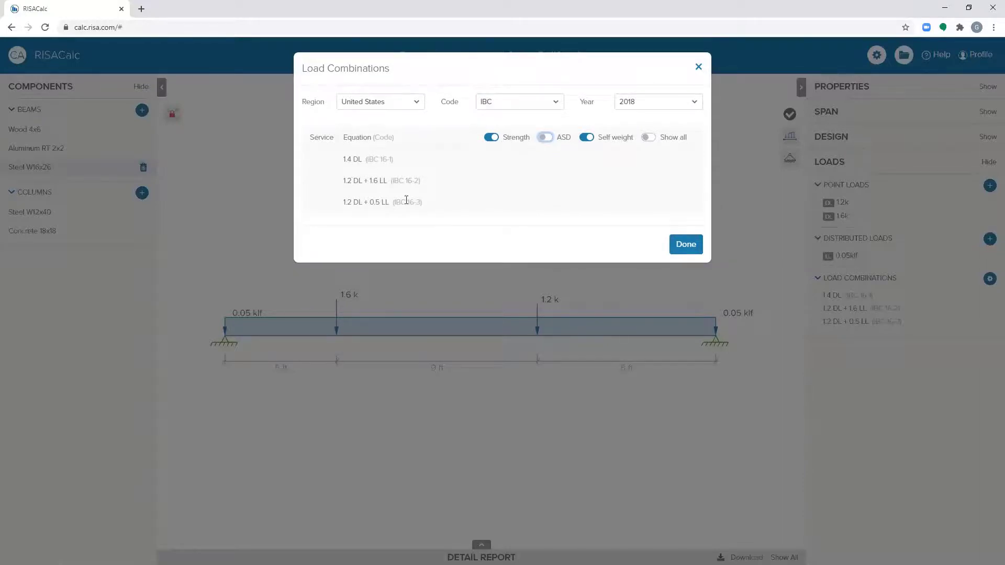
click(686, 243)
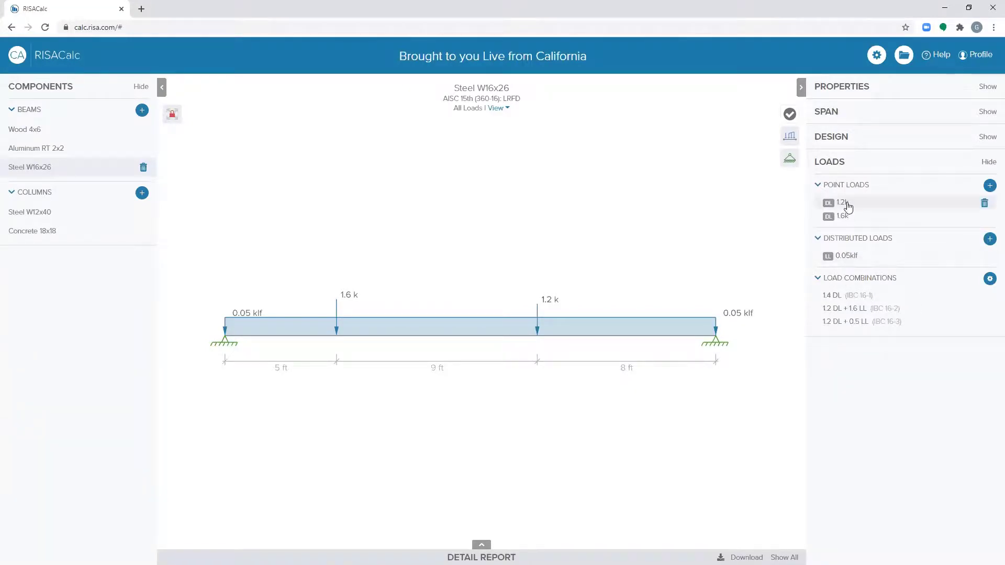
Try the wind load (WL) category on the 0.05 klf distributed load, and reassign it to live load (LL).
click(905, 263)
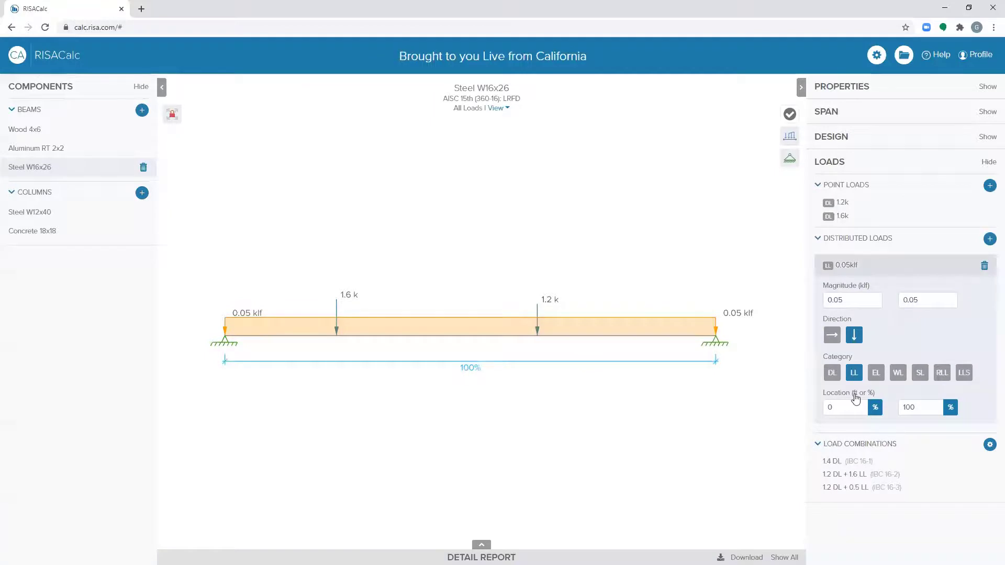
click(897, 375)
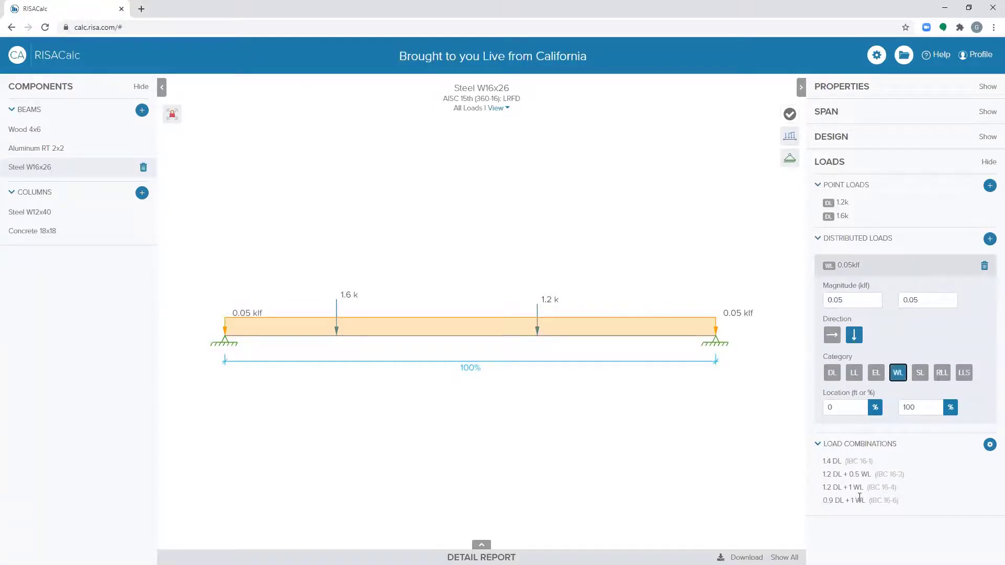
click(853, 374)
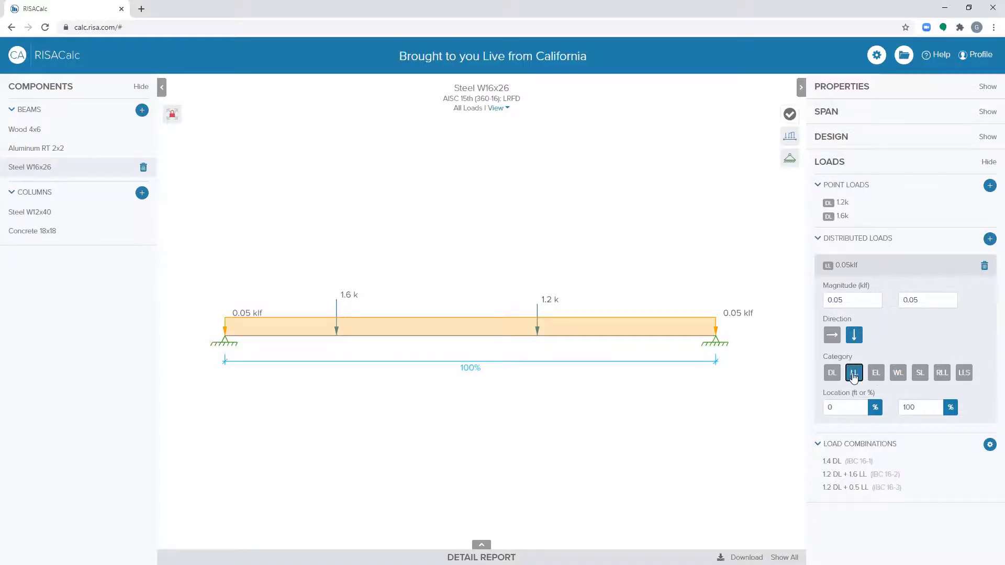
click(893, 264)
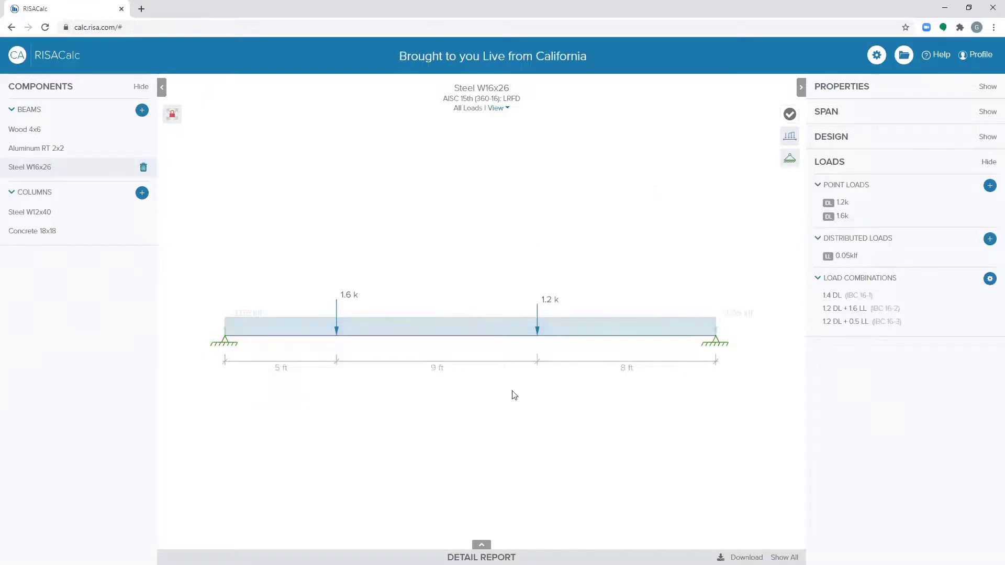
Open the beam's detail report and review its properties section, leaving that section collapsed.
click(504, 554)
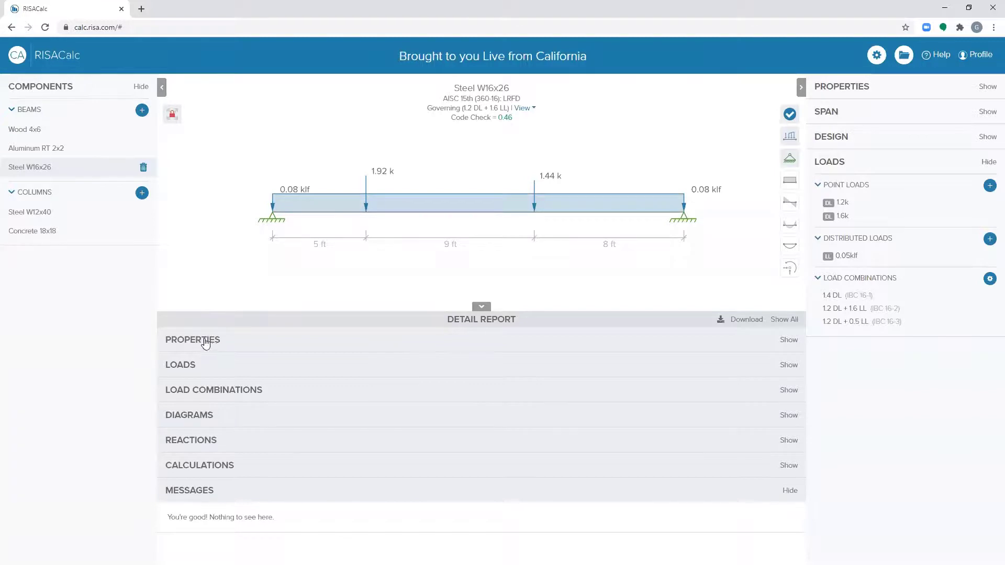
click(205, 343)
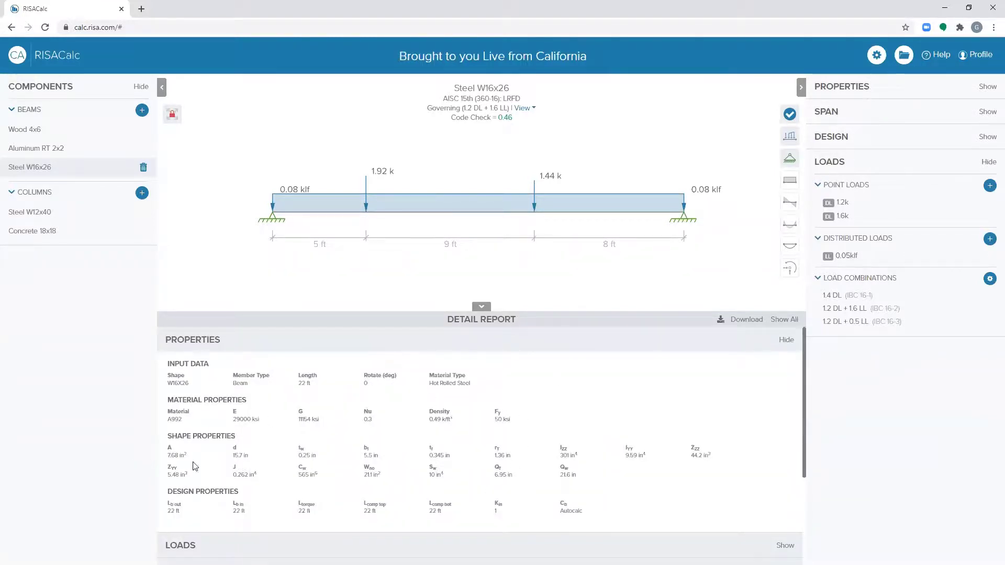
click(223, 342)
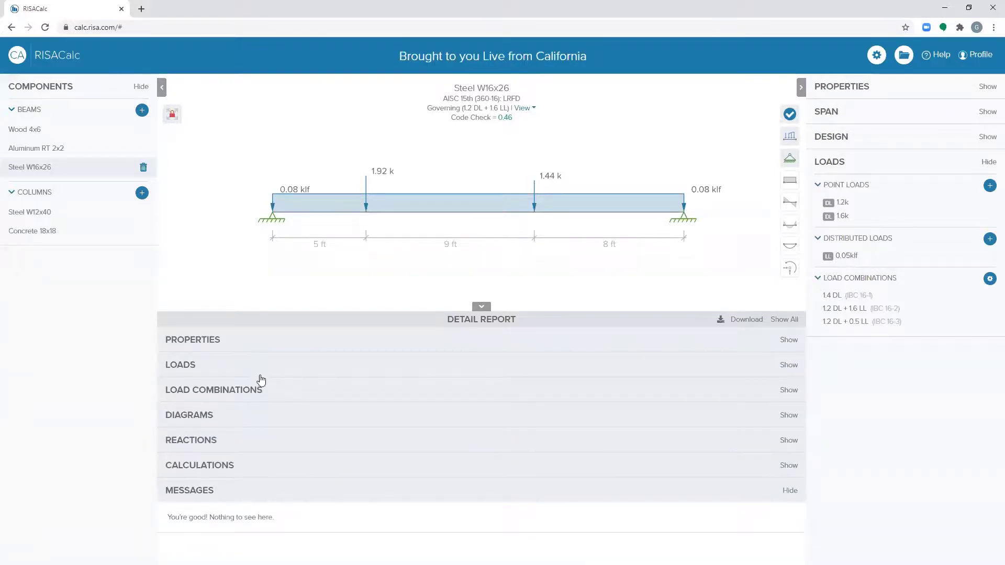
Enlarge the detail report slightly, and review its loads and load combinations sections, collapsing each one.
click(233, 369)
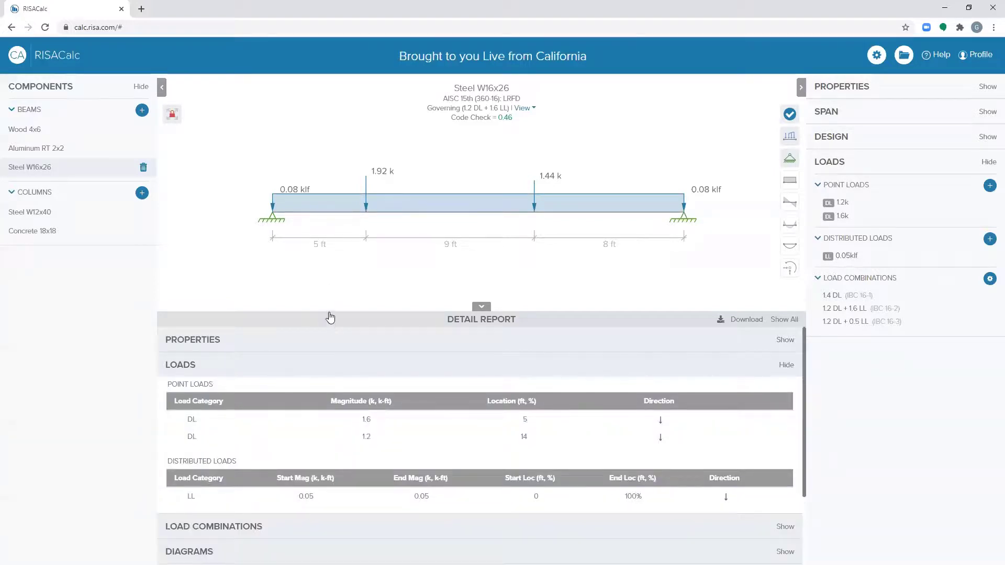
drag(330, 317, 326, 291)
click(209, 346)
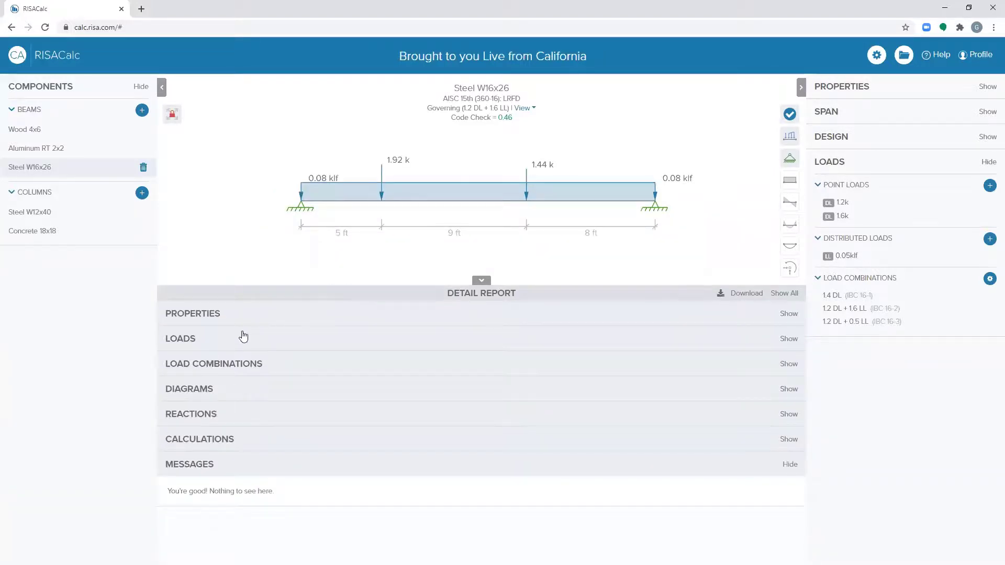
click(227, 365)
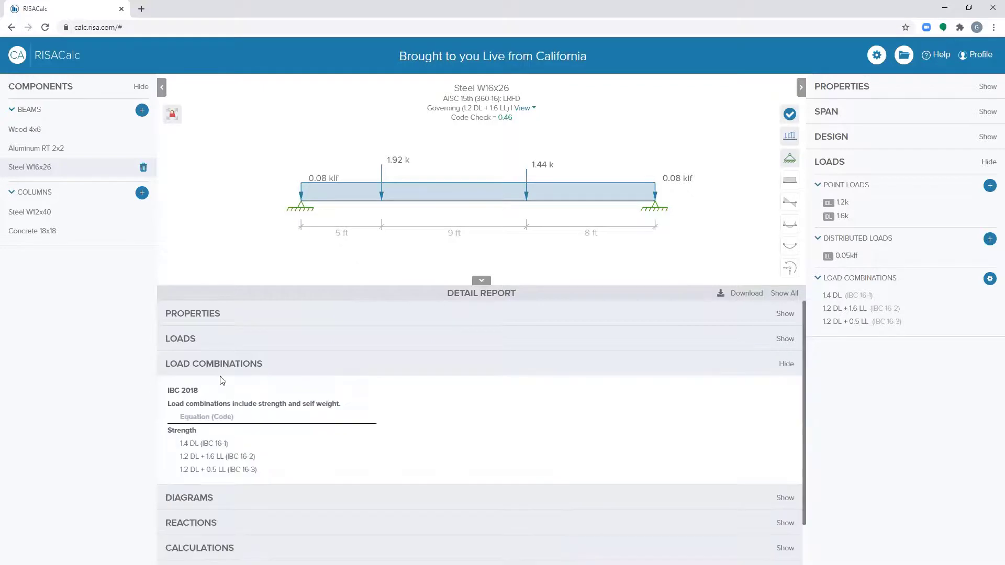
click(222, 366)
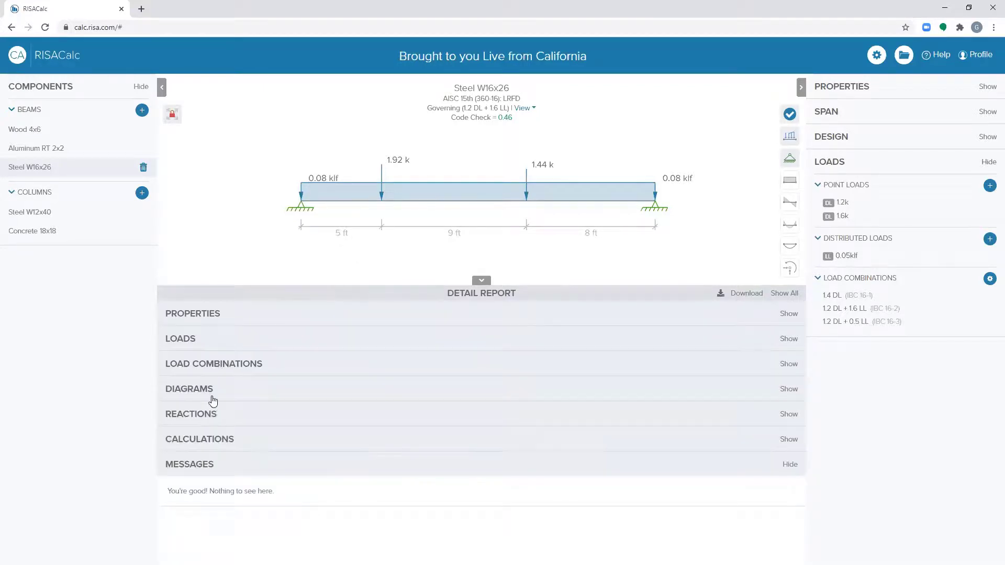
Expand the diagrams and calculations sections of the detail report, and enlarge the report area to examine them.
click(212, 401)
scroll(264, 415, down, 3)
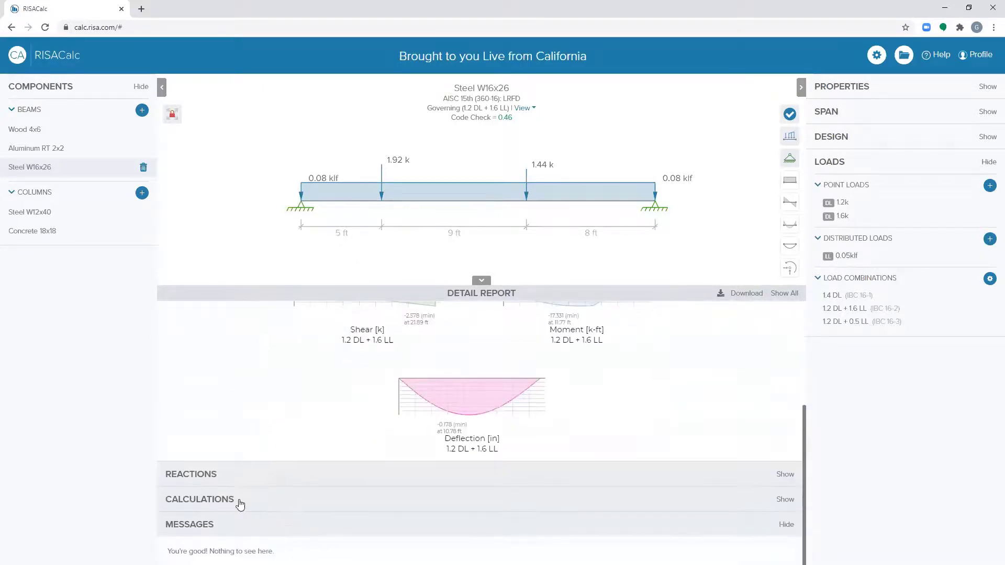
click(240, 500)
scroll(291, 417, down, 5)
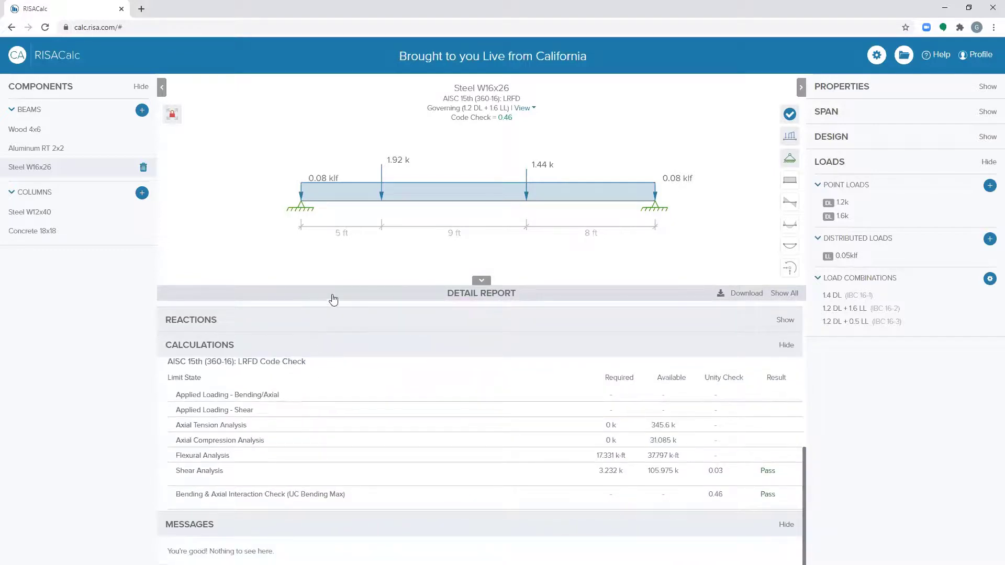
drag(334, 300, 336, 218)
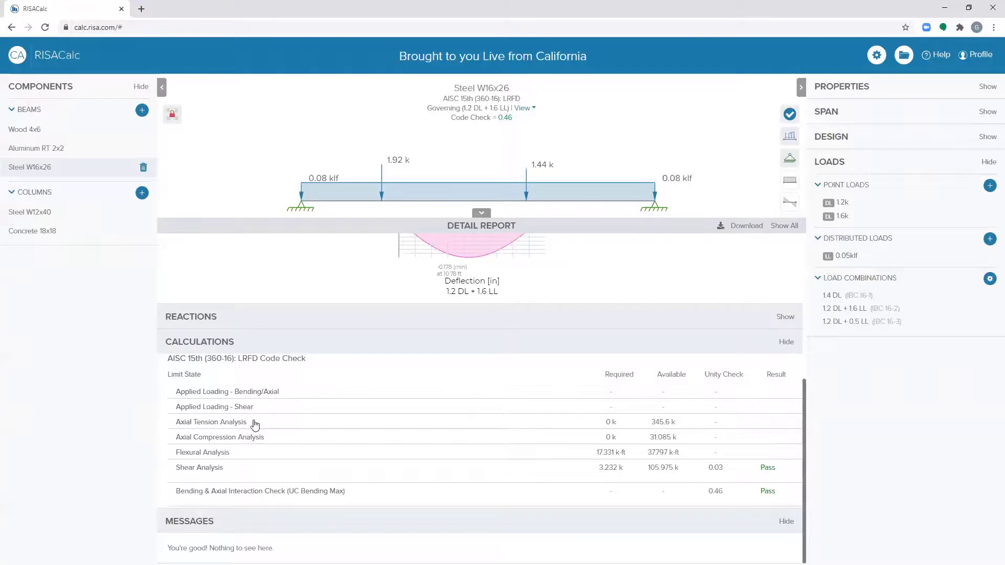
Expand the Axial Compression Analysis and examine its slenderness, elastic buckling and allowable compressive stress calculations.
click(261, 437)
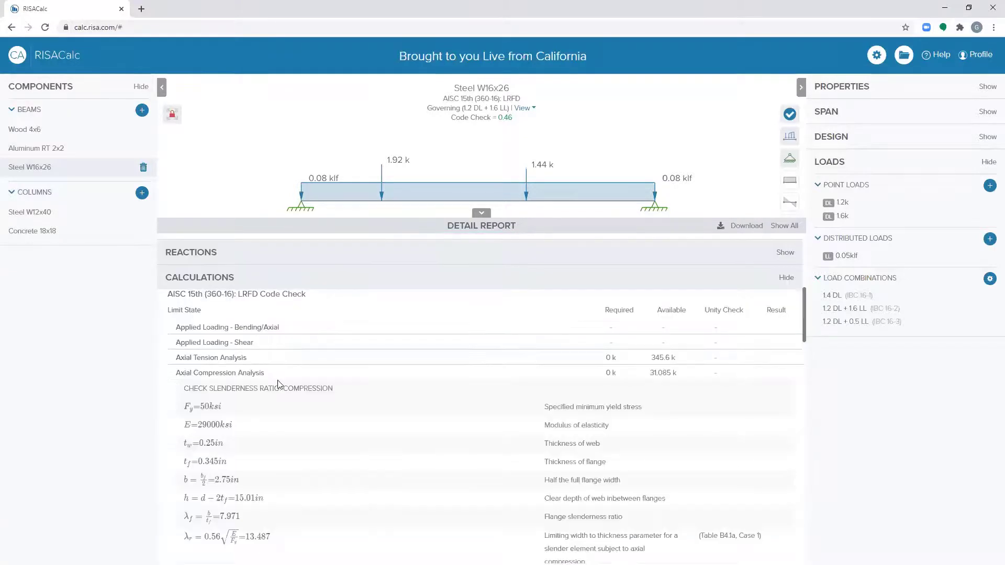
scroll(303, 360, down, 1)
scroll(364, 357, down, 1)
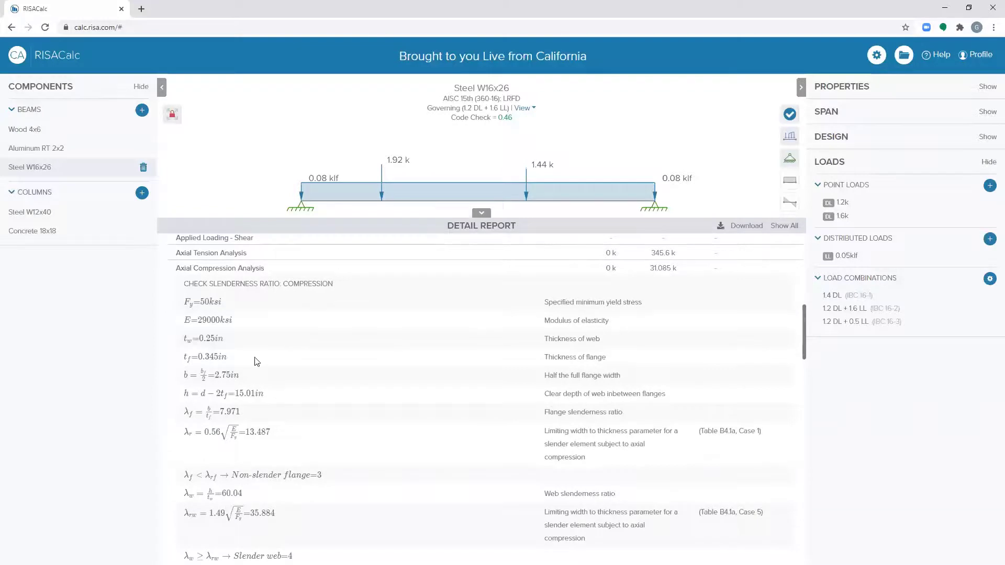
scroll(243, 350, down, 1)
scroll(242, 355, up, 1)
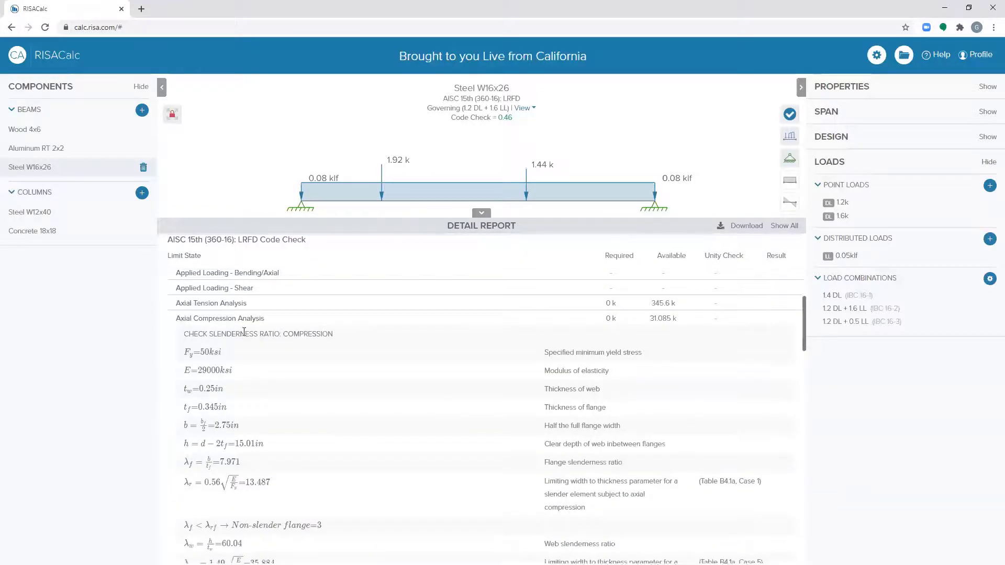
scroll(243, 341, down, 1)
scroll(260, 355, down, 1)
scroll(260, 355, up, 1)
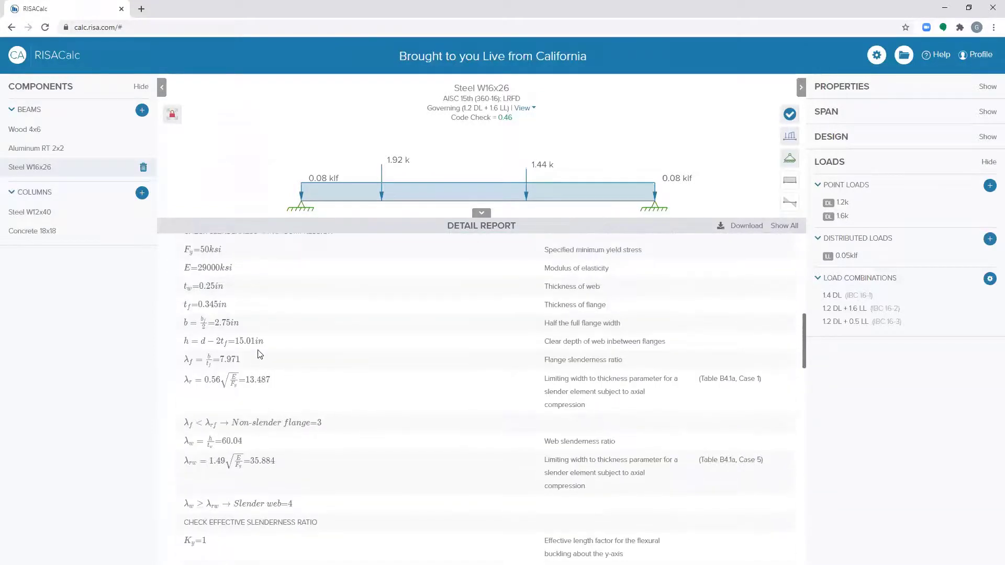
scroll(254, 345, down, 1)
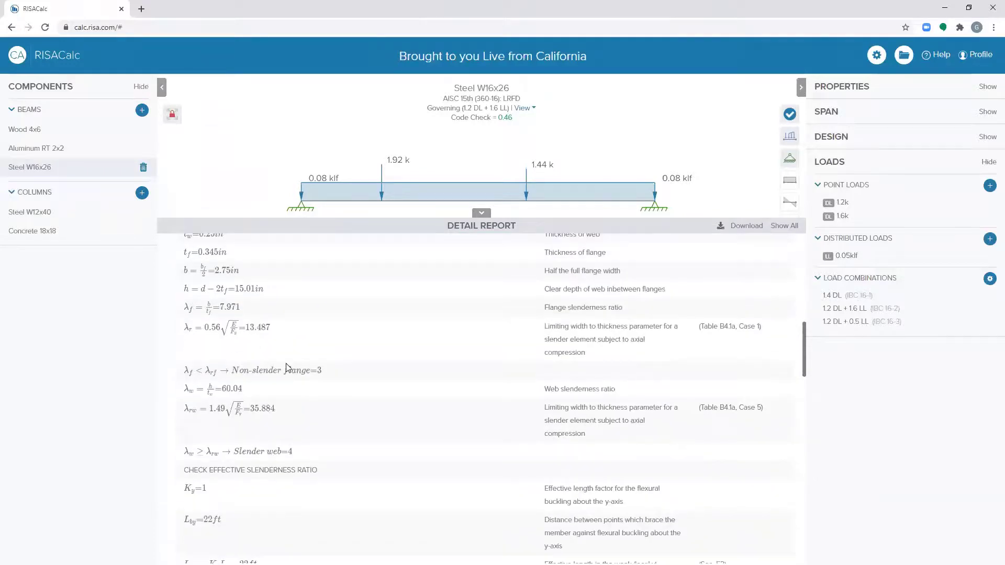
scroll(285, 366, down, 12)
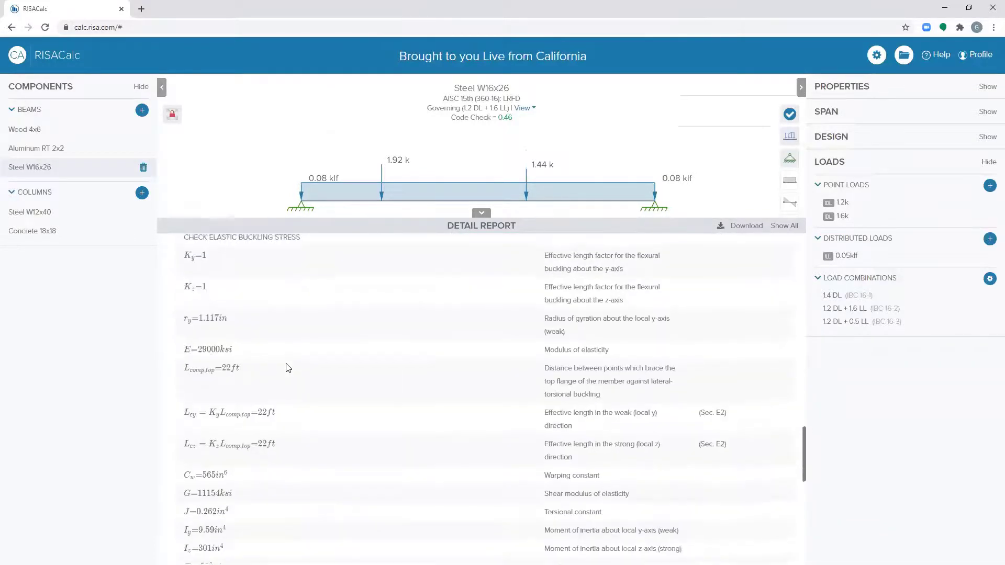
scroll(286, 366, down, 12)
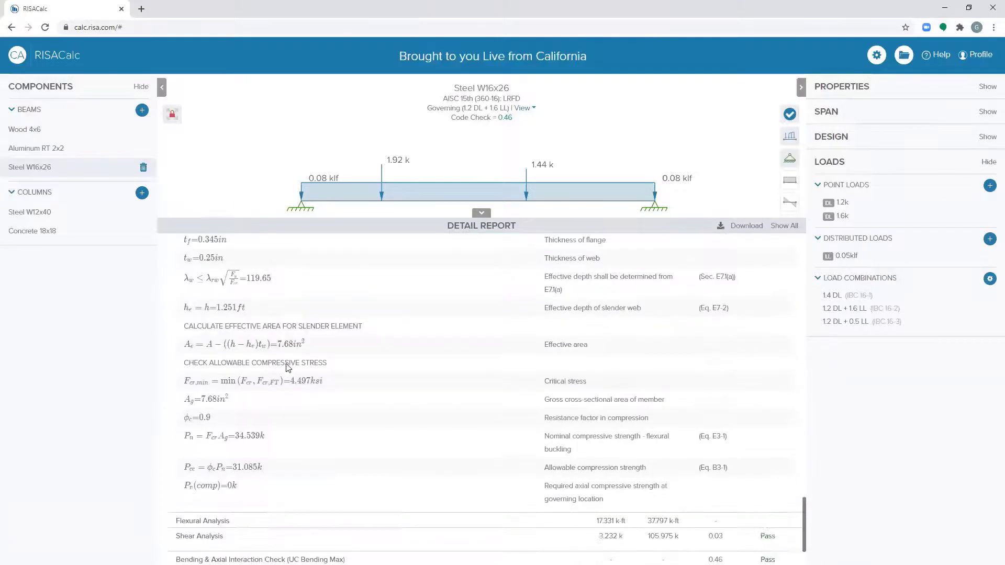
scroll(287, 368, down, 2)
Expand the Flexural Analysis, examine its lateral torsional buckling and slenderness calculations, and collapse it again.
click(233, 453)
scroll(392, 365, down, 5)
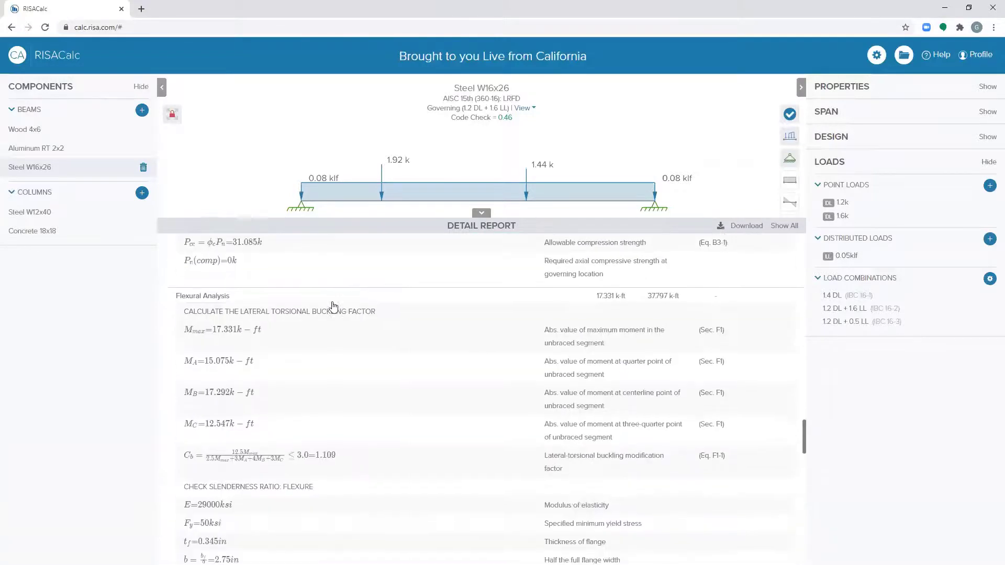
scroll(363, 406, down, 4)
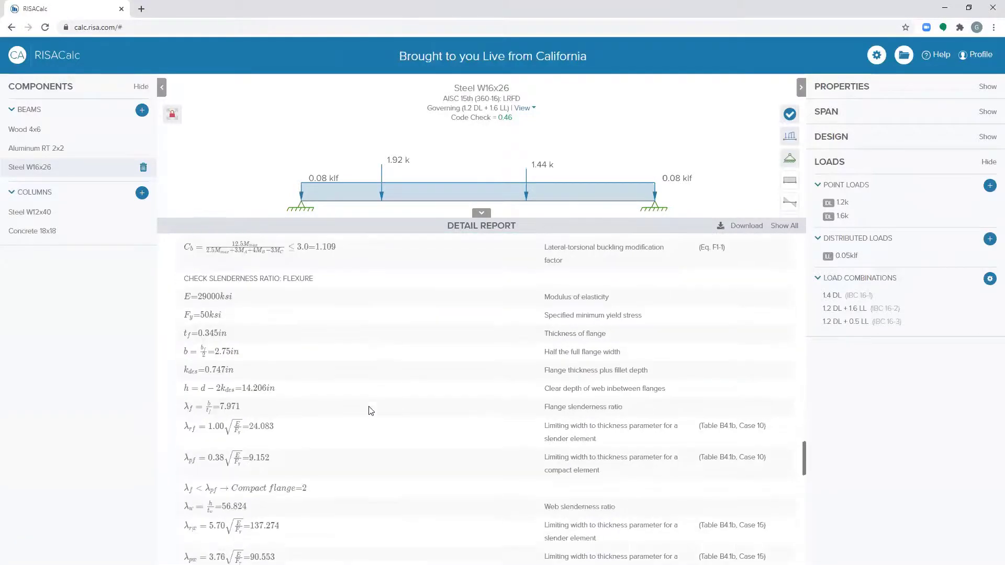
scroll(352, 422, up, 7)
click(217, 452)
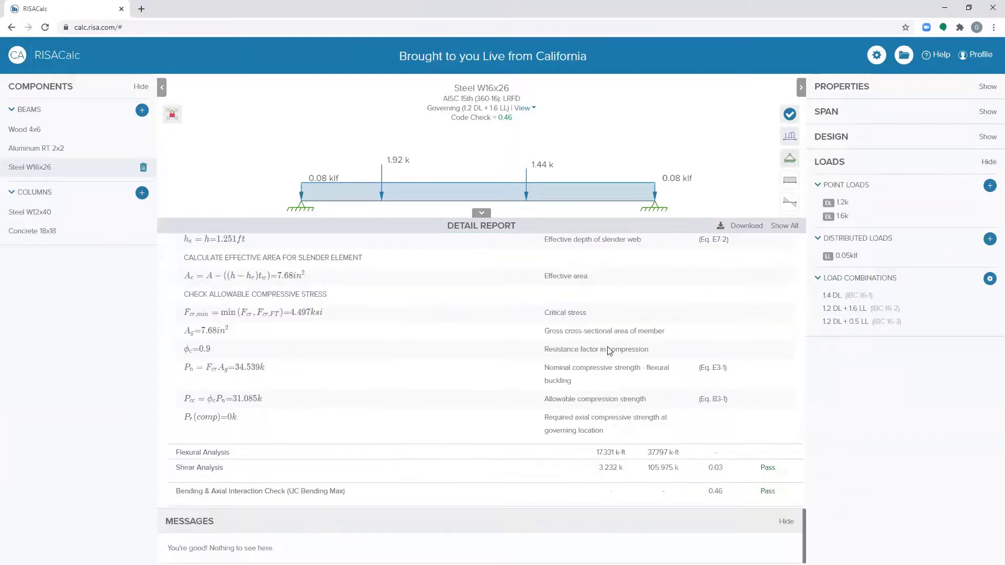
scroll(372, 298, up, 7)
scroll(282, 372, up, 12)
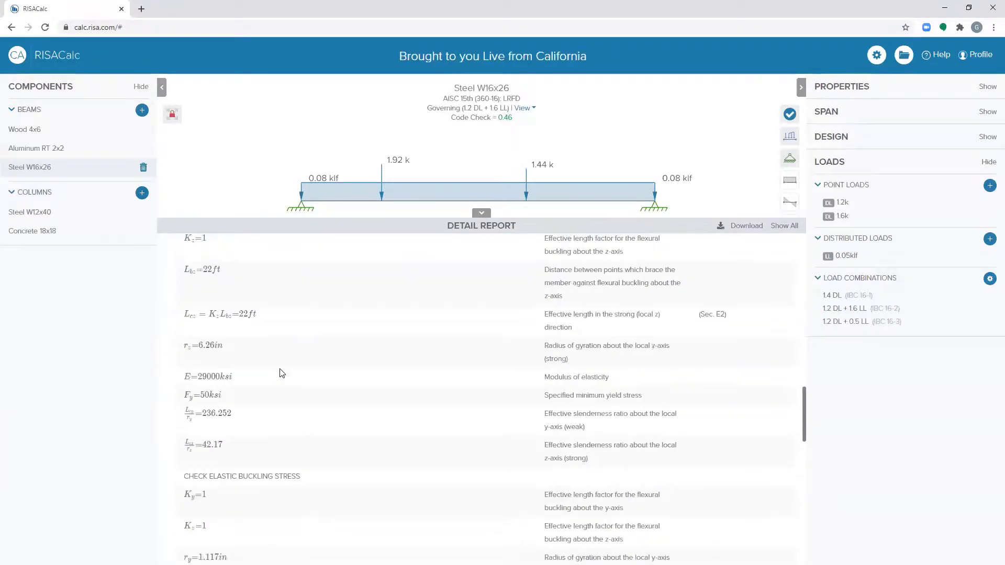
Collapse the Axial Compression Analysis calculations and close the detail report to check the beam's overall code check.
scroll(282, 373, up, 6)
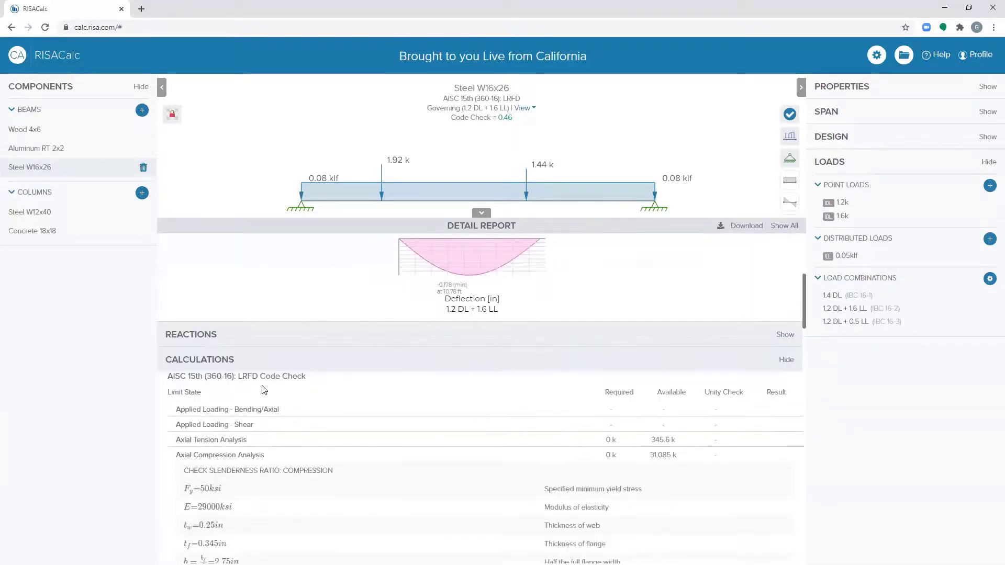
click(224, 457)
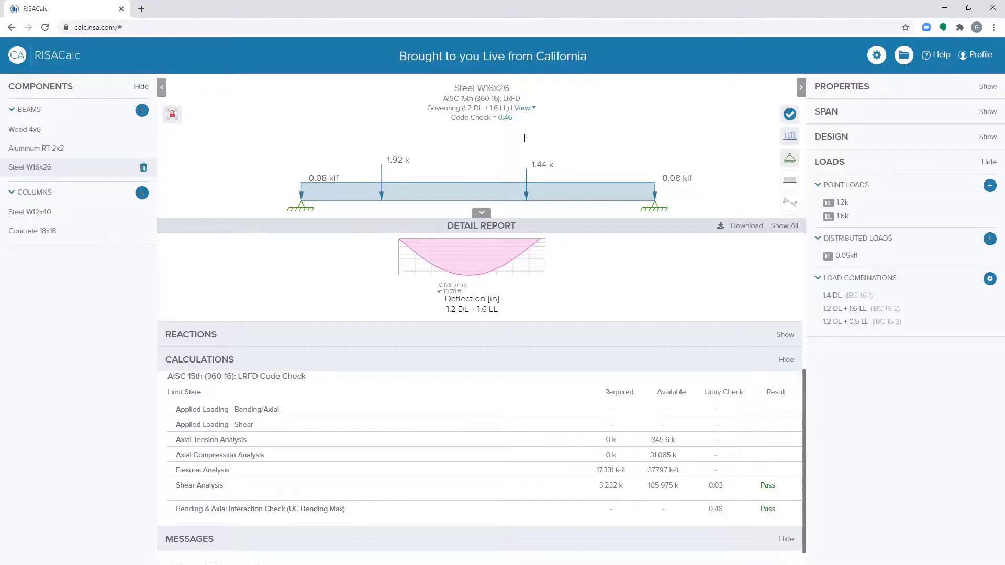
click(481, 213)
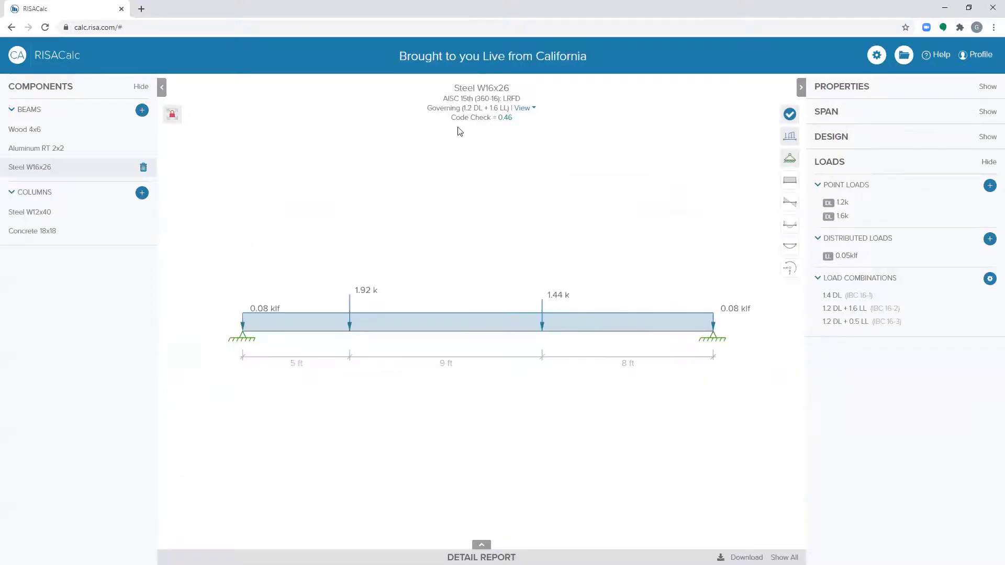
drag(453, 116, 516, 117)
click(496, 130)
Reopen the detail report, collapse its diagrams section and review the calculations summary.
click(481, 544)
scroll(416, 409, up, 5)
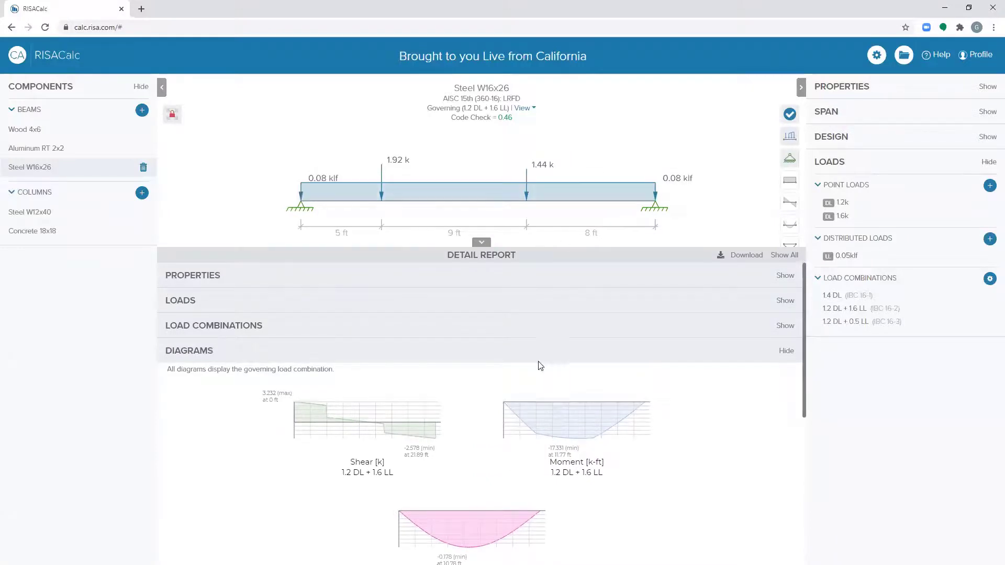
click(265, 360)
scroll(292, 397, down, 3)
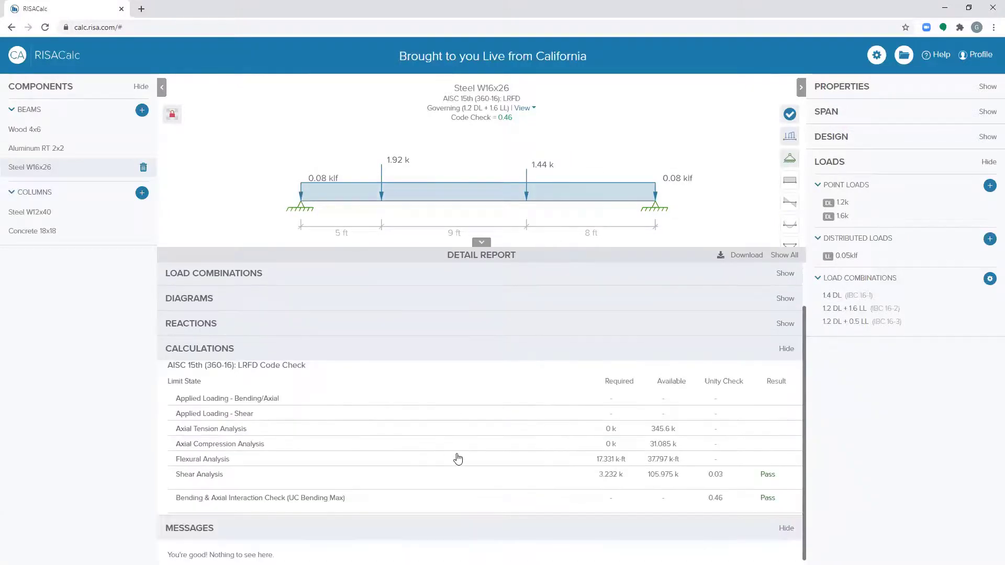
Download the W16x26 beam's detail report as a PDF, page through its calculations and close the document.
click(721, 257)
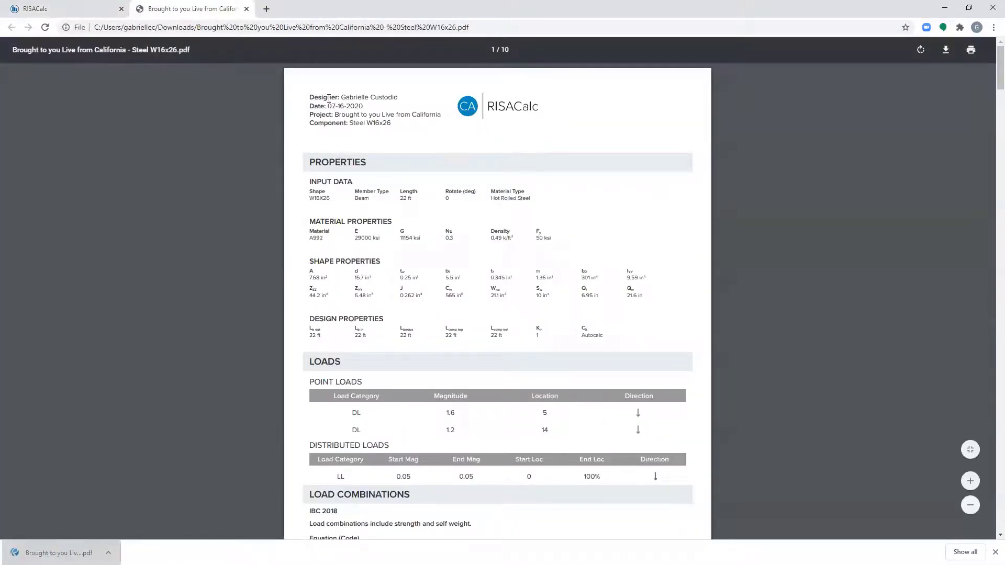
scroll(981, 94, down, 2)
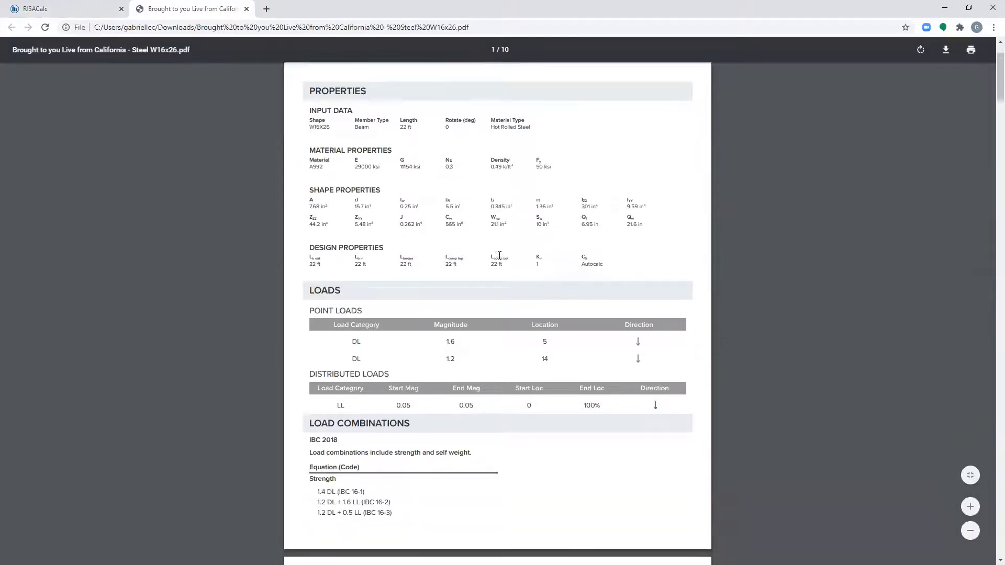
scroll(989, 83, down, 20)
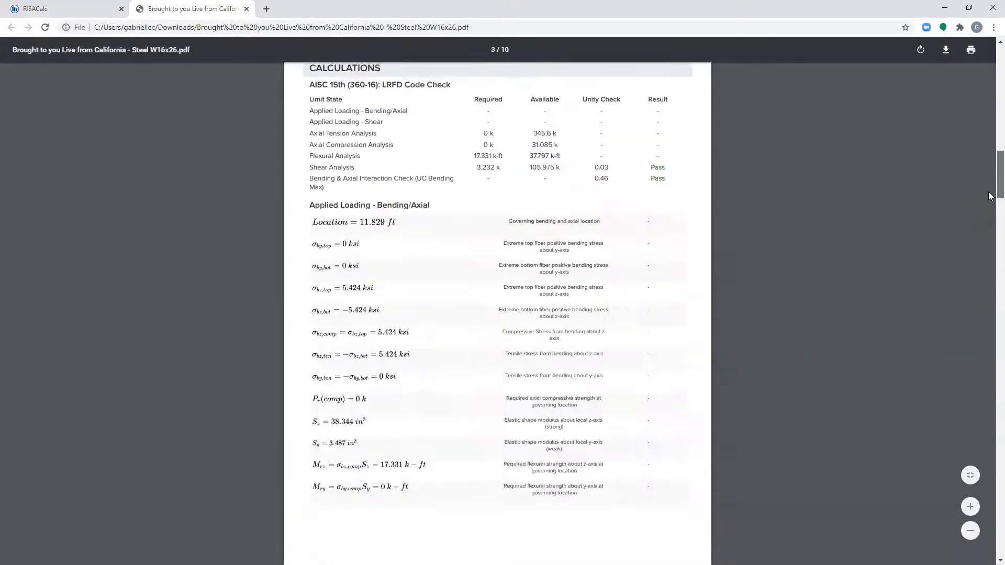
scroll(497, 314, down, 12)
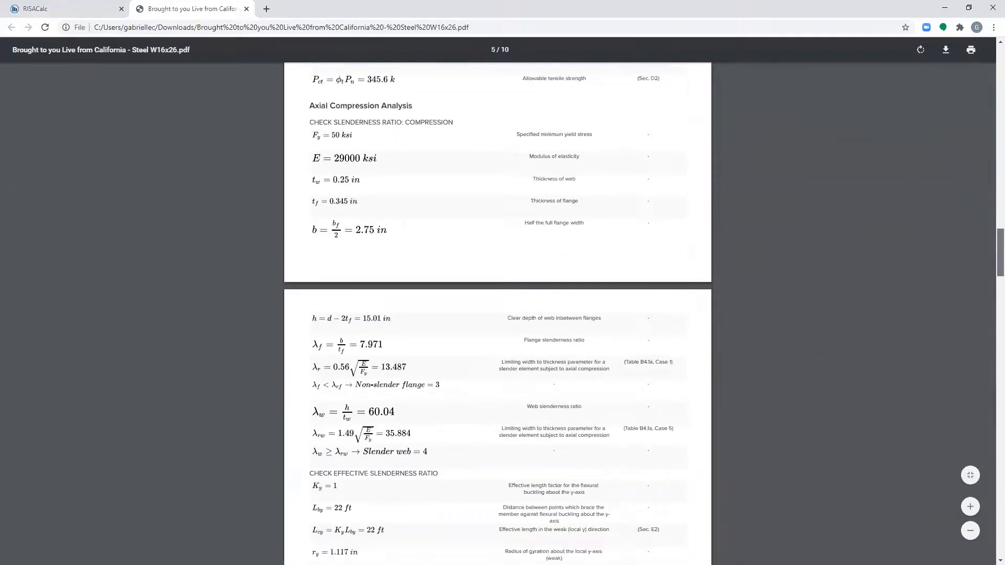
scroll(497, 314, down, 18)
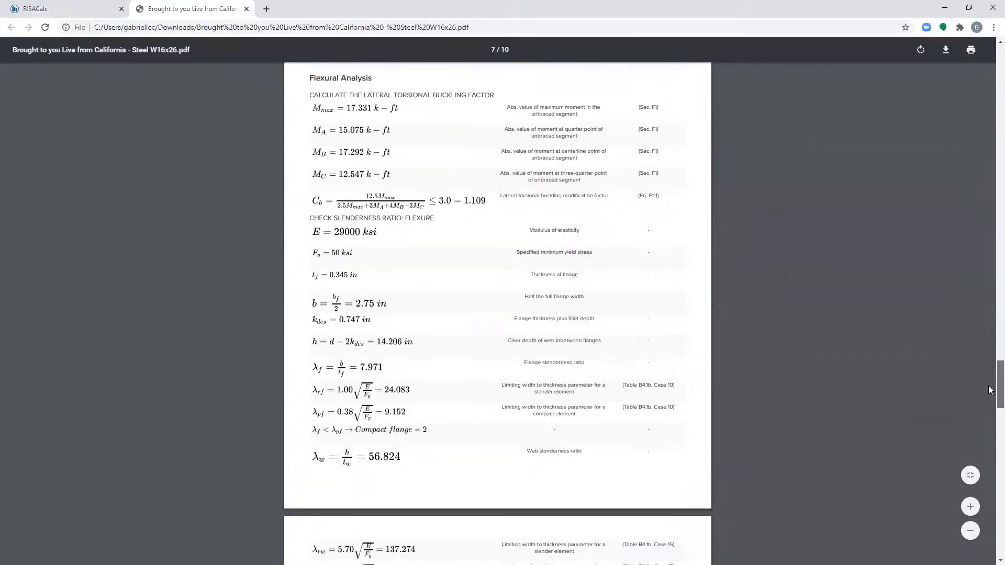
click(247, 9)
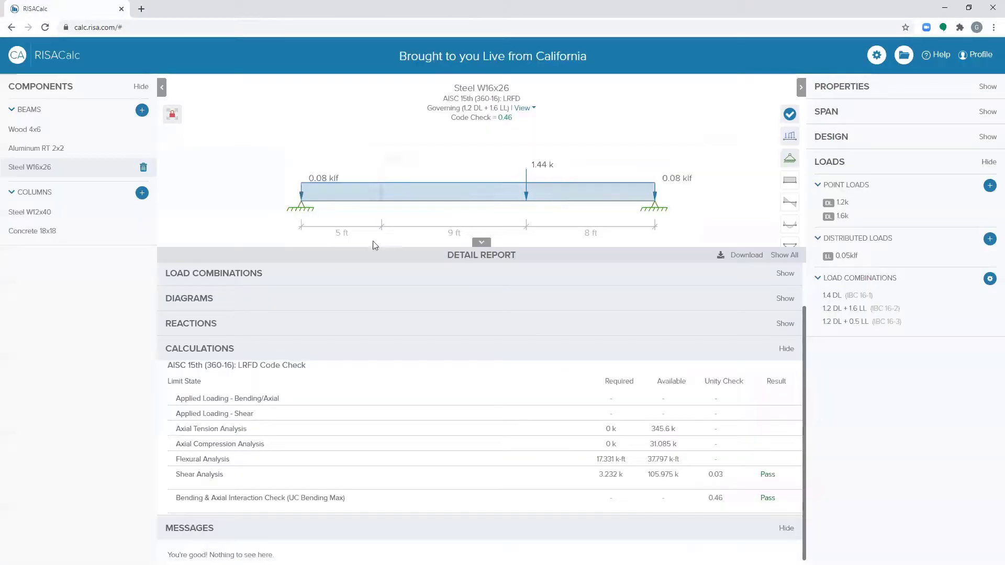
Collapse the calculations section of the detail report and close the report to give the beam drawing full space.
drag(392, 254, 386, 311)
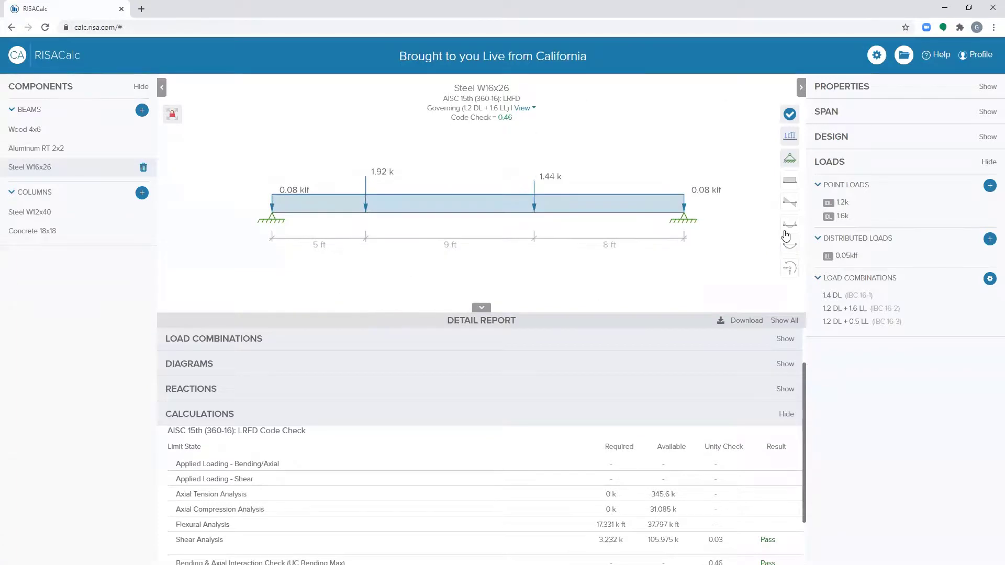
click(313, 415)
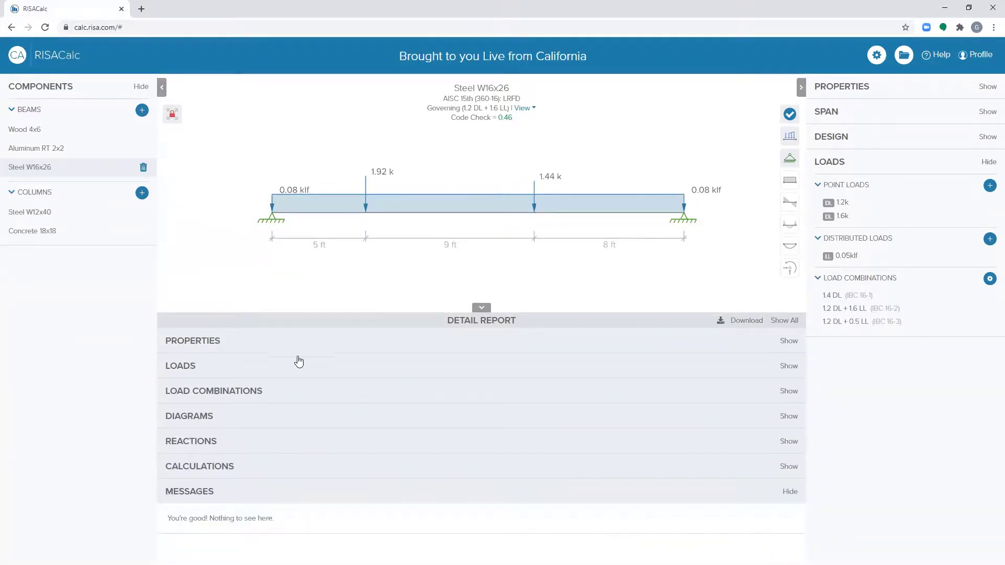
click(482, 307)
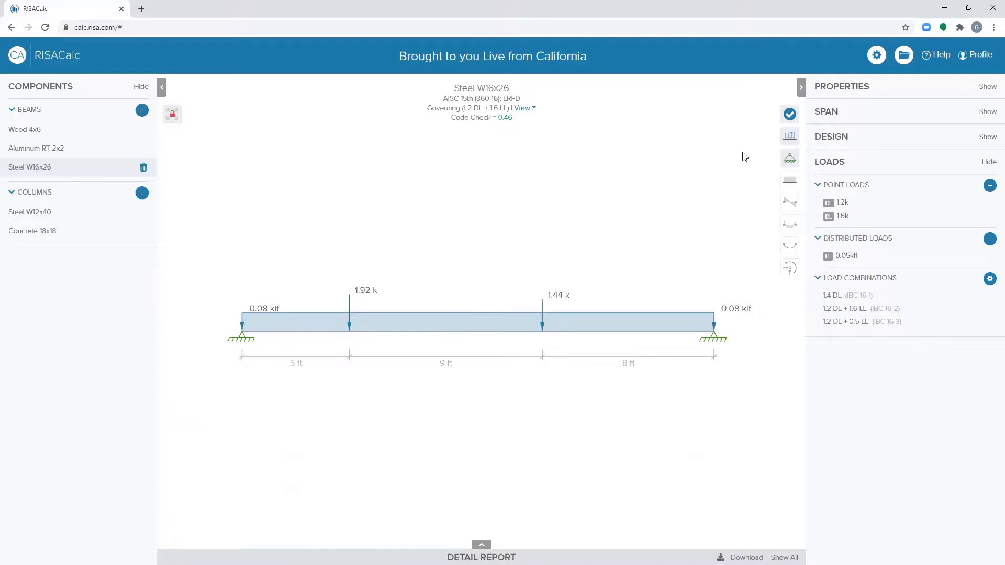
View the beam's shear, moment and deflection diagrams in turn, and replace the deflection display with the support reactions.
click(794, 207)
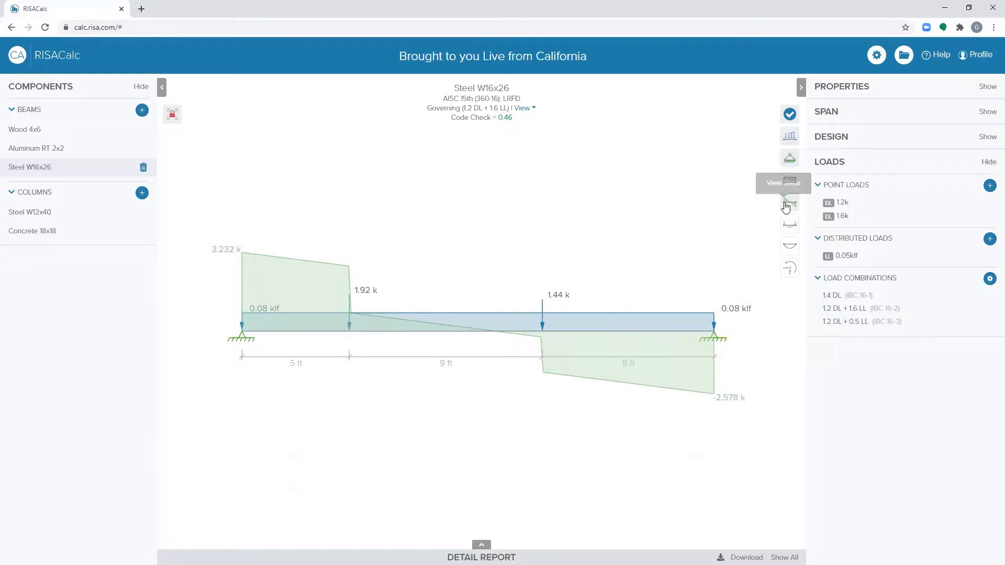
click(790, 225)
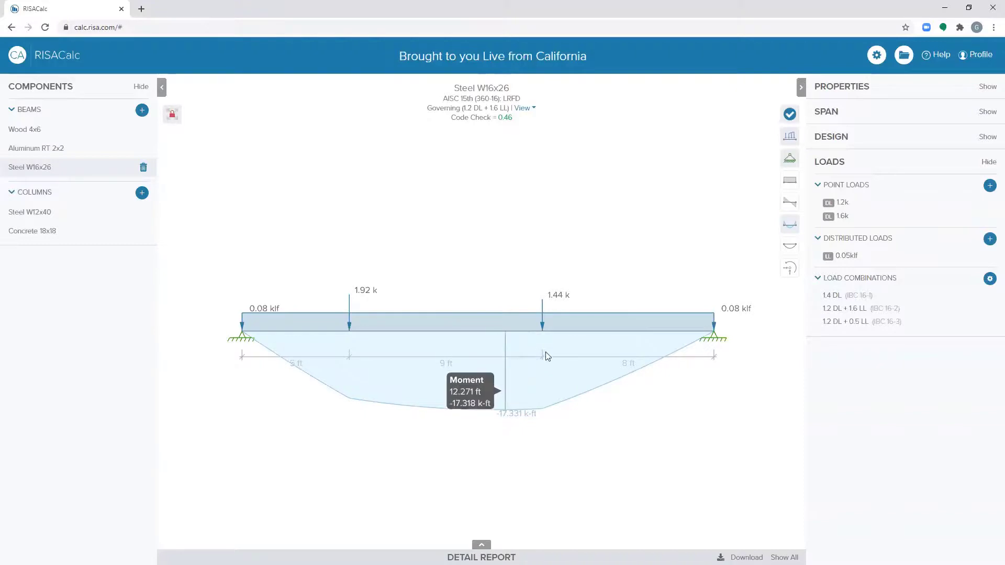
click(794, 250)
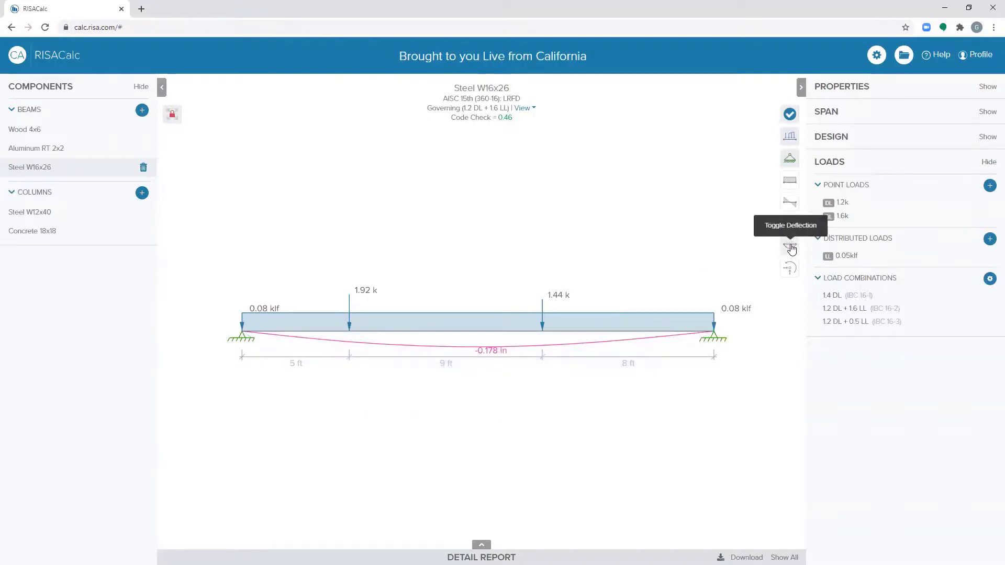
click(790, 249)
click(790, 271)
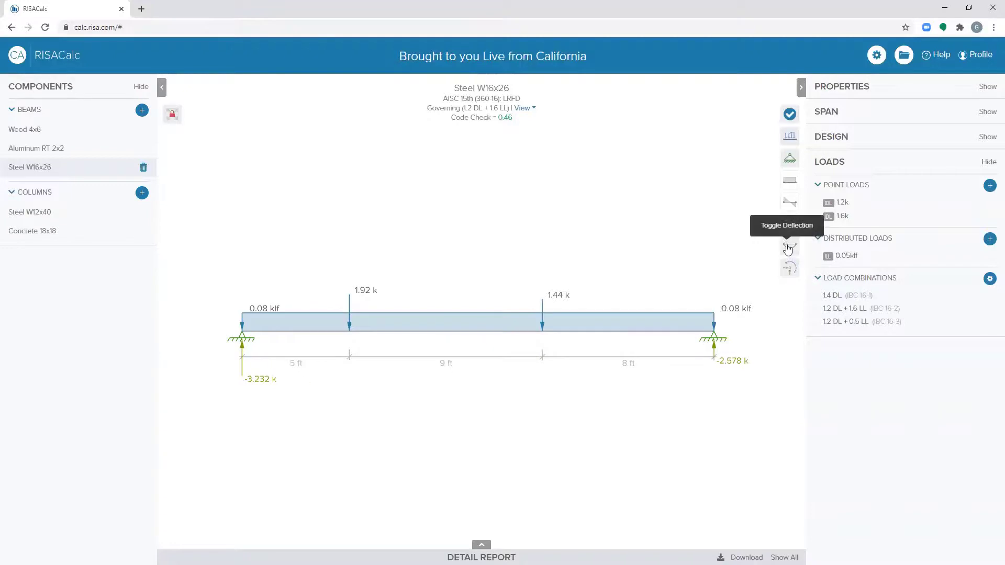
Switch the beam display back through deflection, moment and shear, and return to the moment diagram with reactions shown.
click(789, 248)
click(793, 225)
click(791, 204)
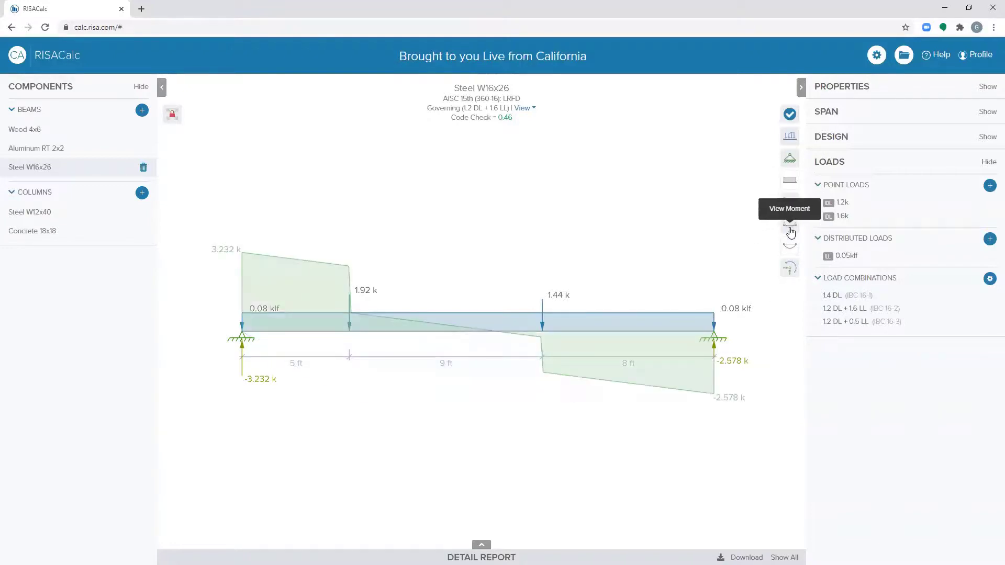
click(793, 226)
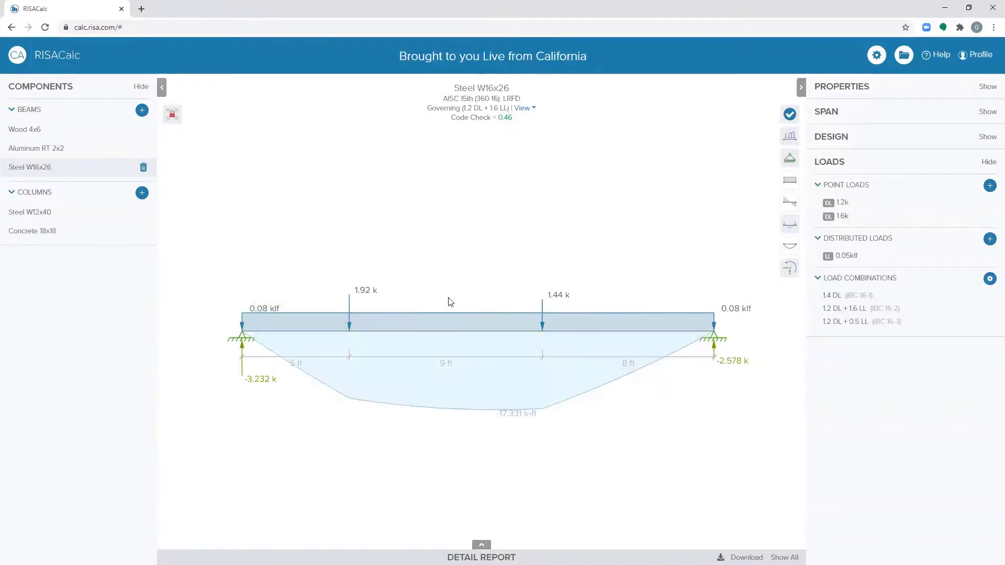
Turn the load display and the code check off and on again, and inspect moment values along the beam.
click(789, 136)
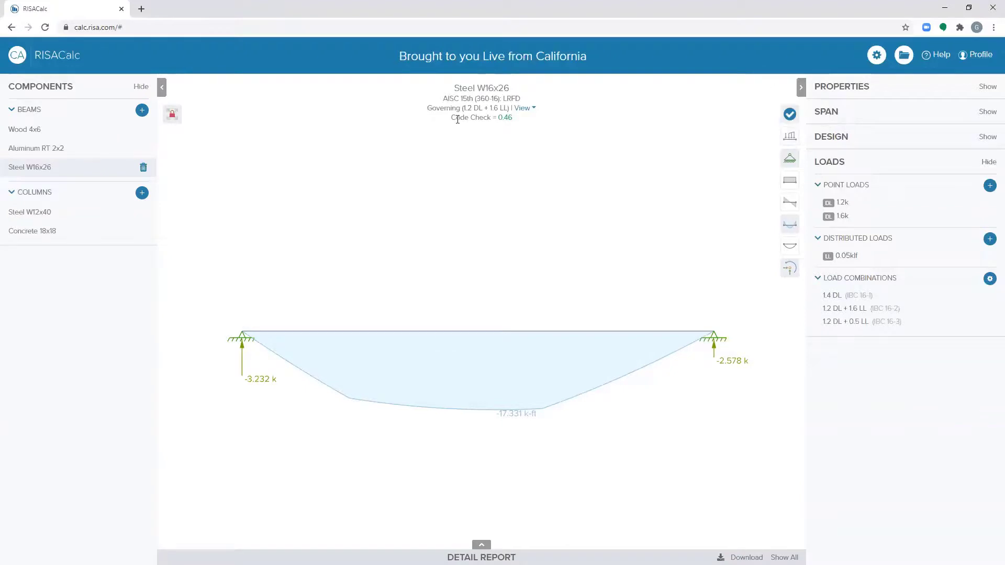
click(790, 114)
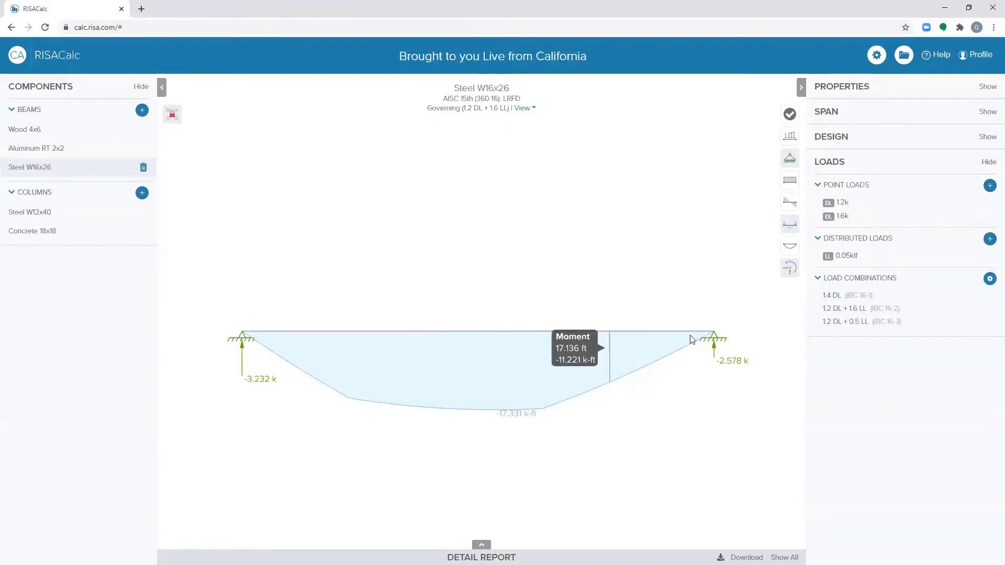
click(790, 136)
click(788, 116)
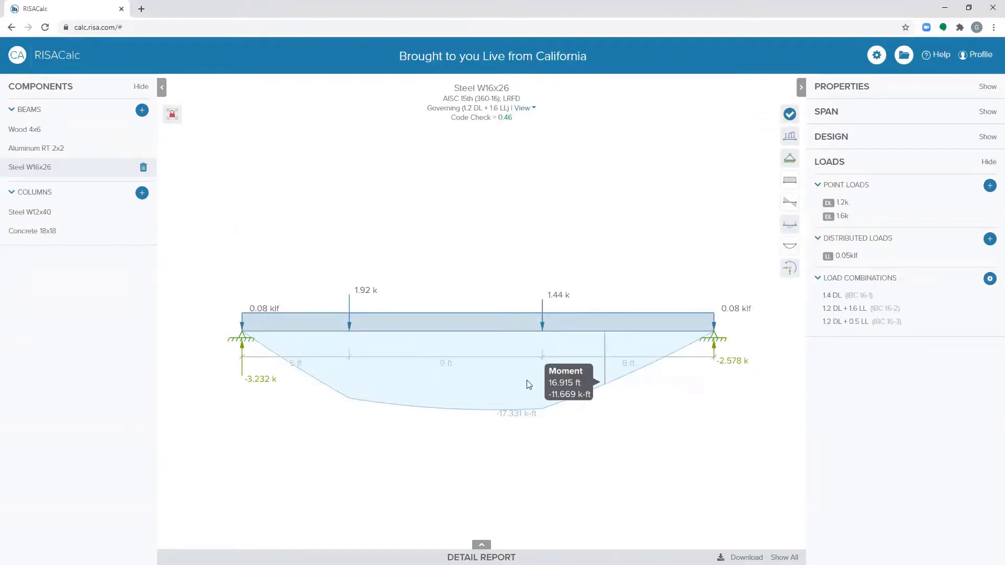
mouse_move(527, 384)
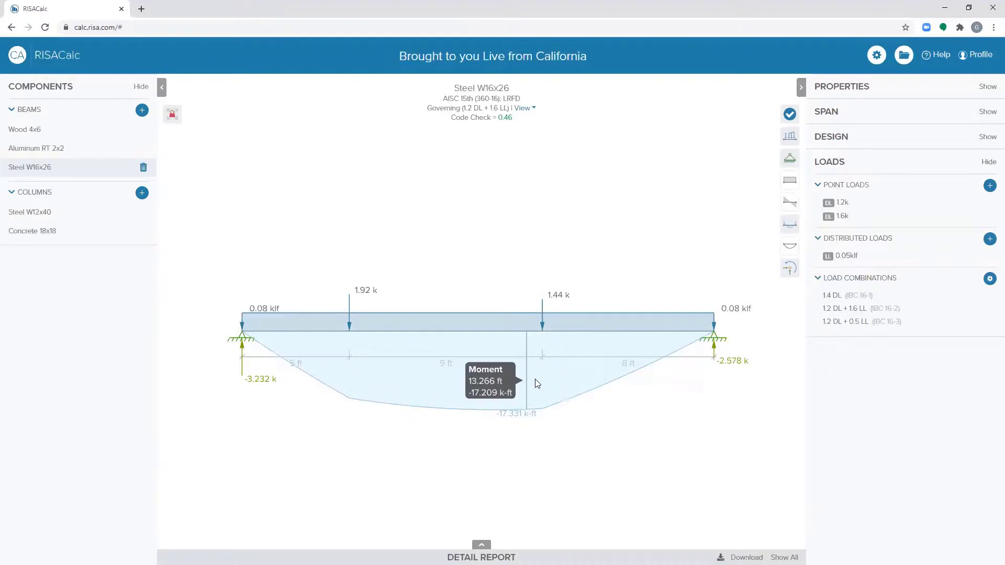
Open the Steel W12x40 column with its detail report, and inspect its 20 k point load, span and section properties.
click(43, 210)
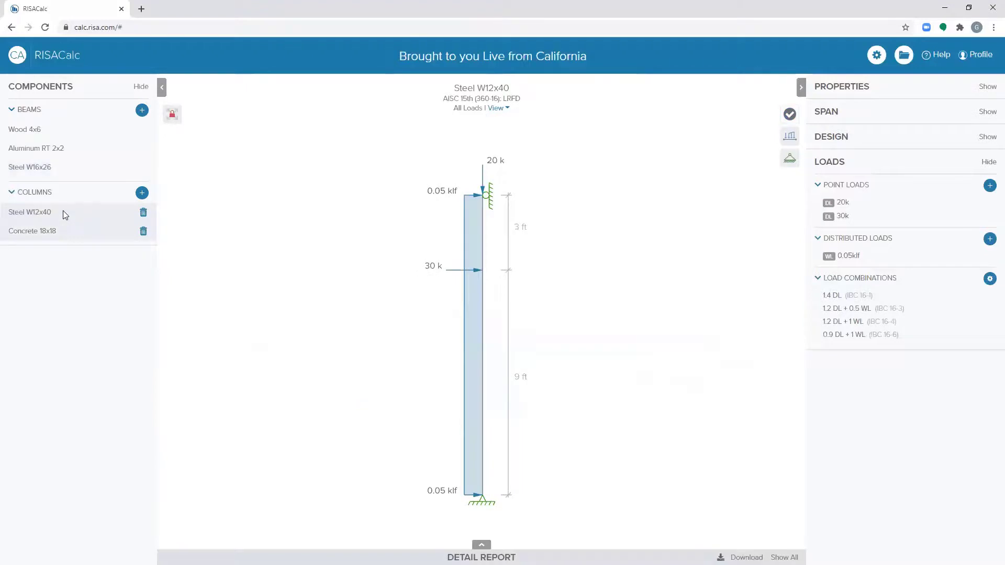
drag(389, 320, 389, 435)
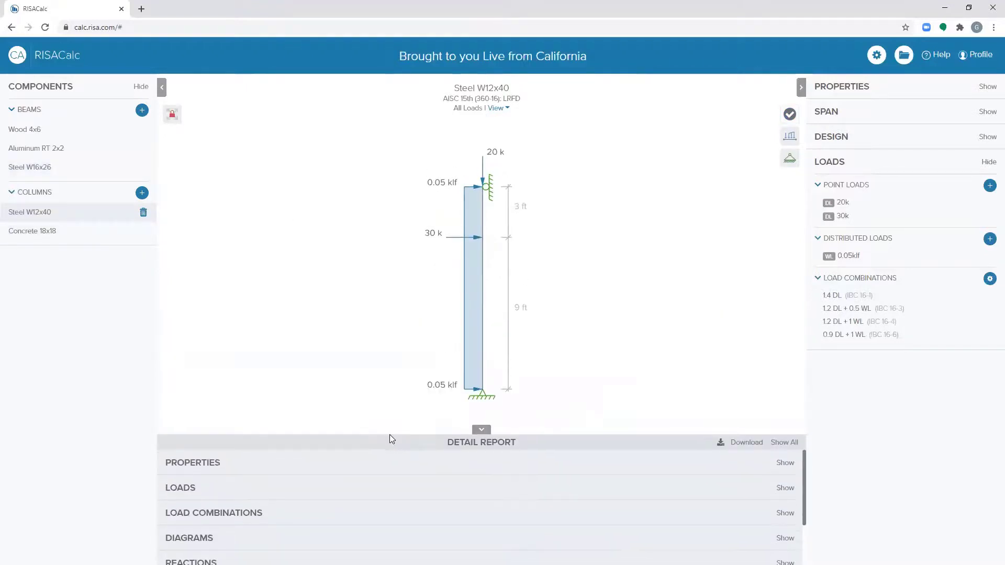
click(483, 158)
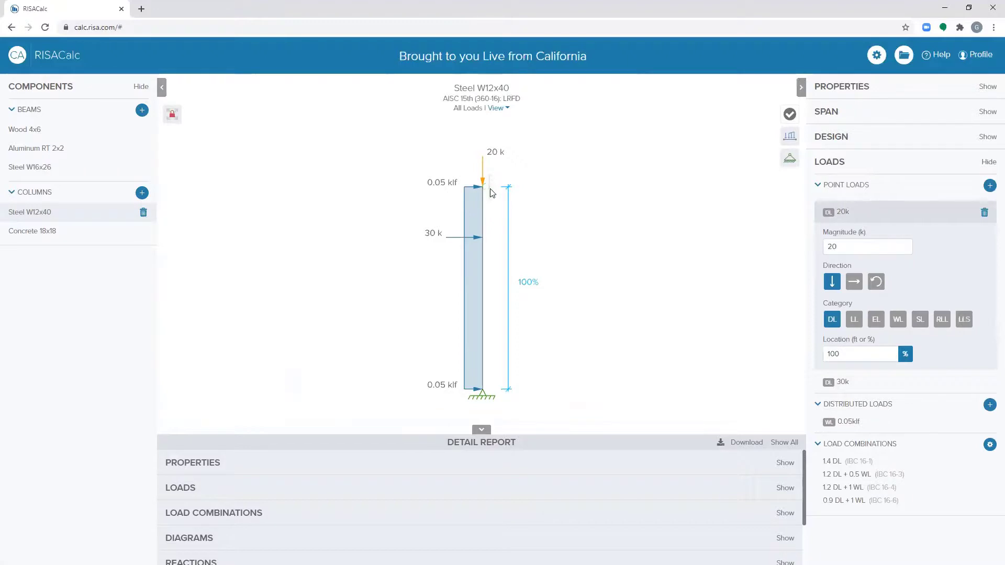
click(506, 207)
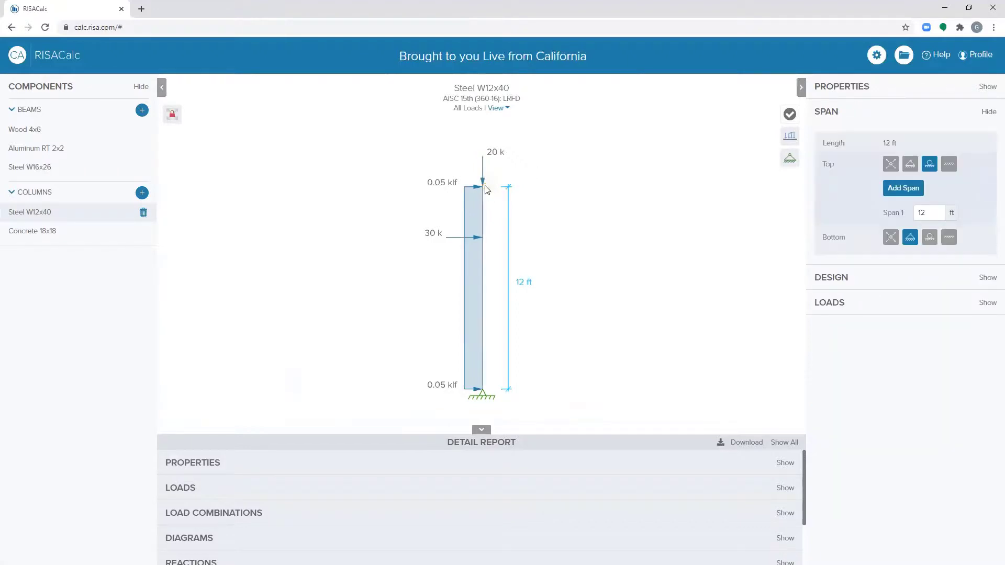
click(510, 278)
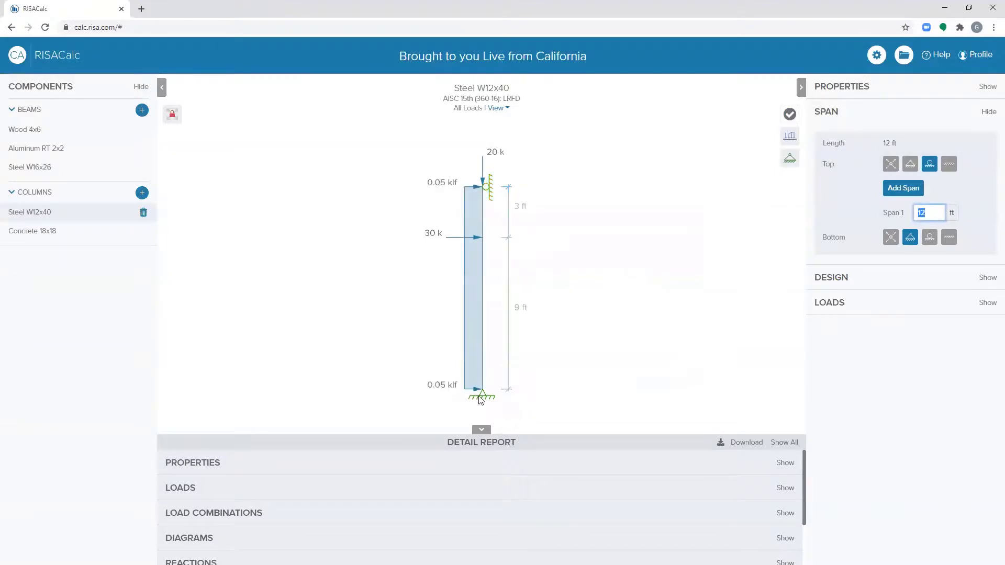
click(483, 359)
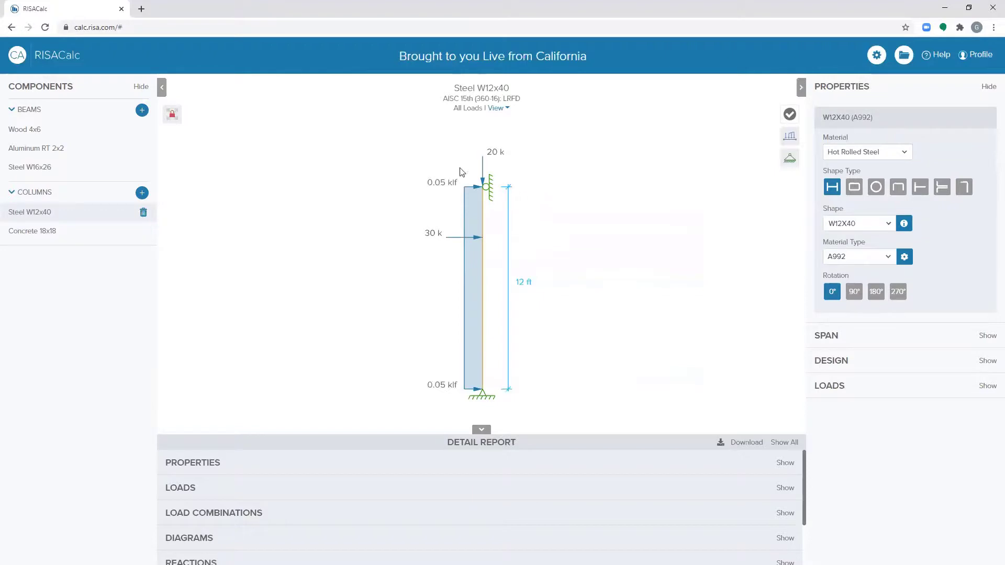
Open the Concrete 18x18 column and expand its flexural reinforcement, shear reinforcement and clear cover properties to examine them.
click(49, 231)
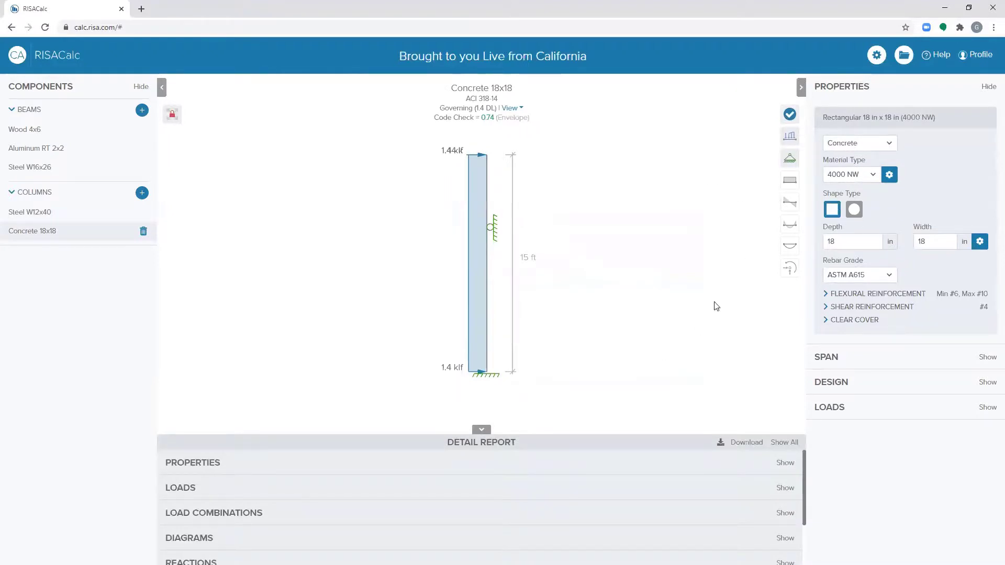
click(827, 295)
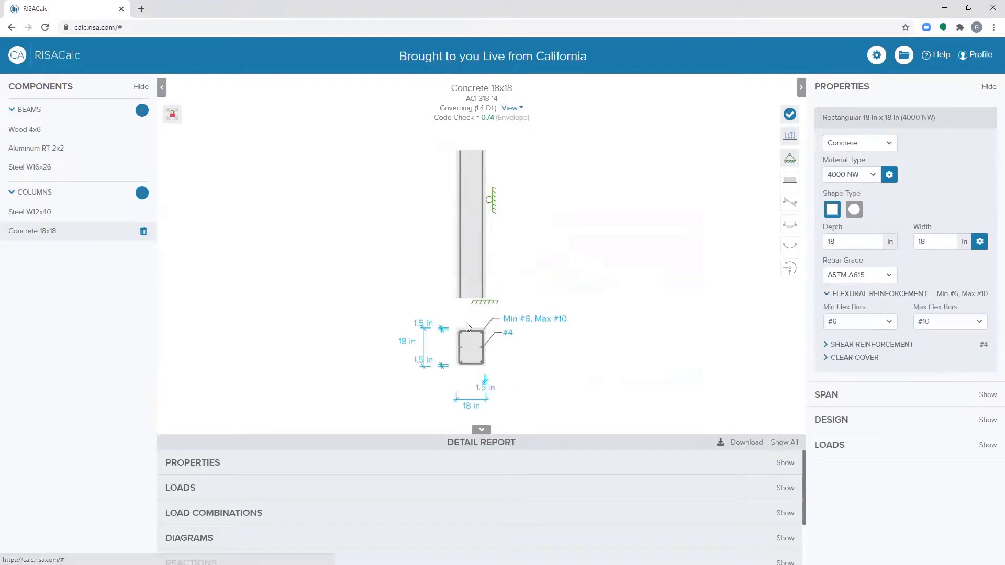
drag(561, 452, 561, 455)
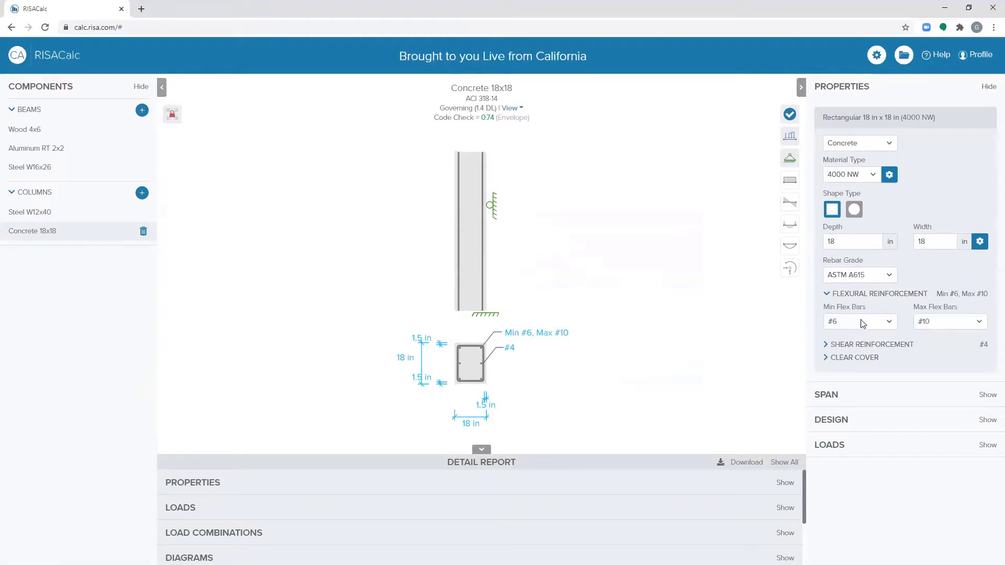
click(825, 346)
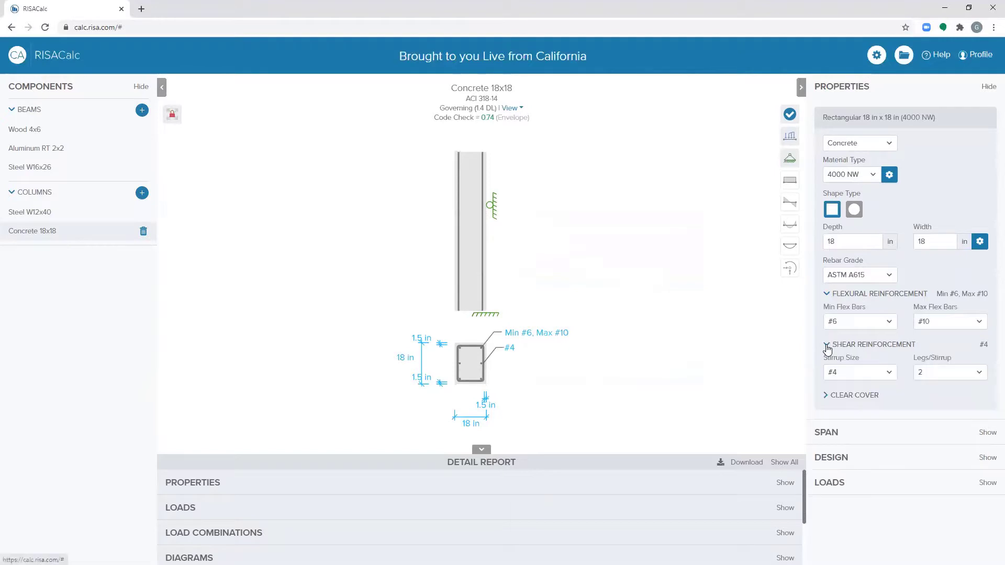
click(826, 396)
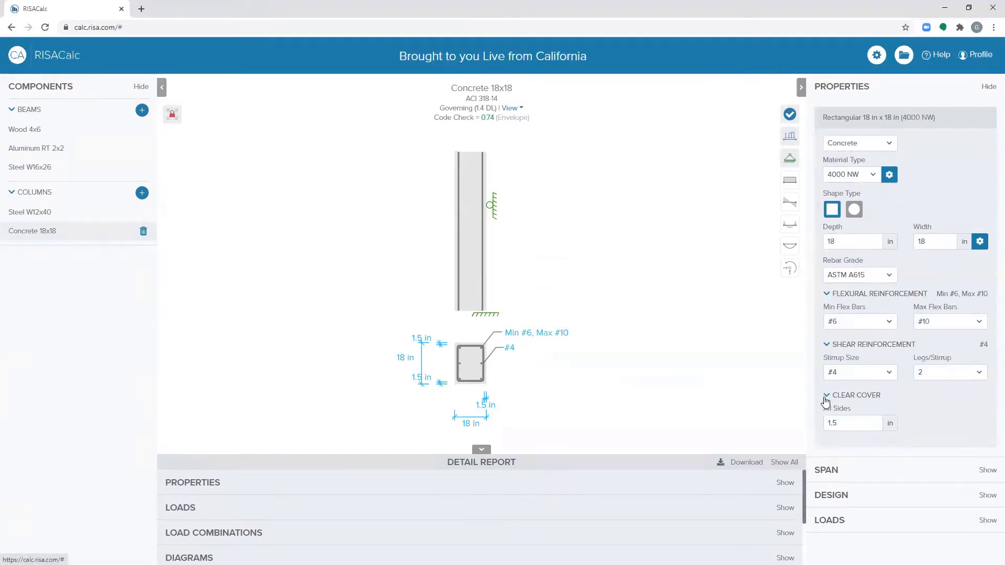
Collapse the clear cover, shear reinforcement and flexural reinforcement properties of the Concrete 18x18 column.
click(826, 396)
click(829, 346)
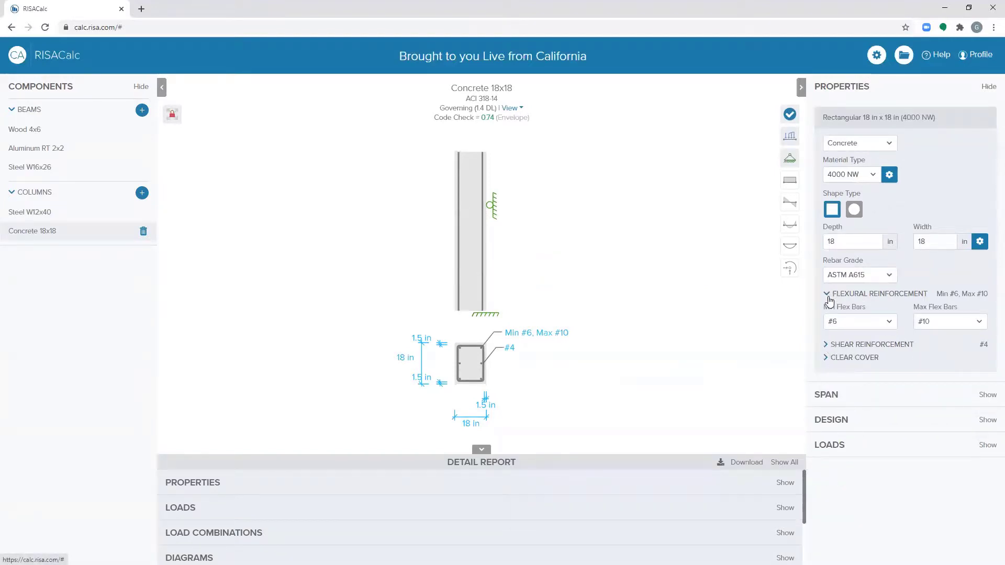
click(826, 294)
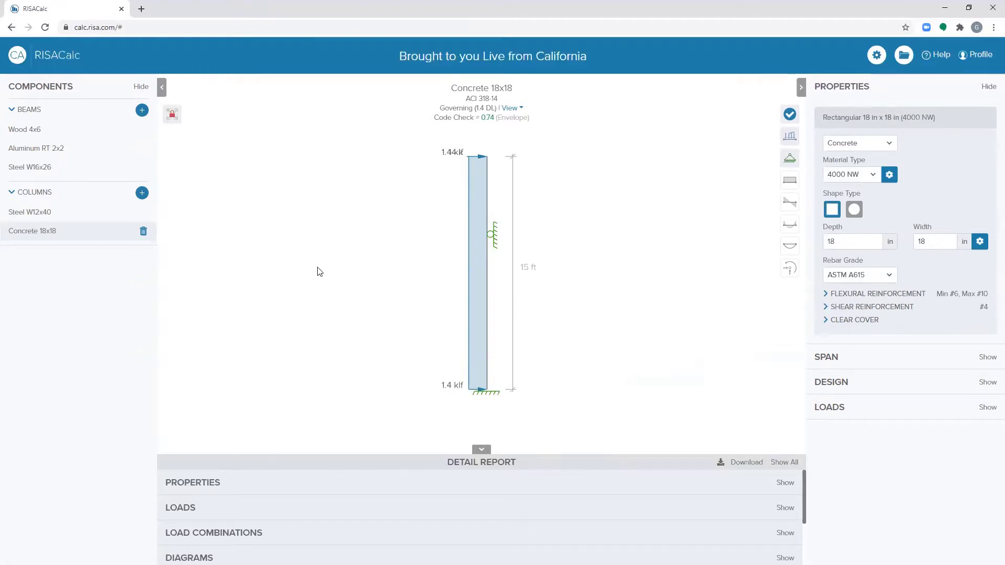
View the Aluminum RT 2x2, Steel W16x26 and Wood 4x6 beams in turn, and return to Steel W16x26.
click(34, 152)
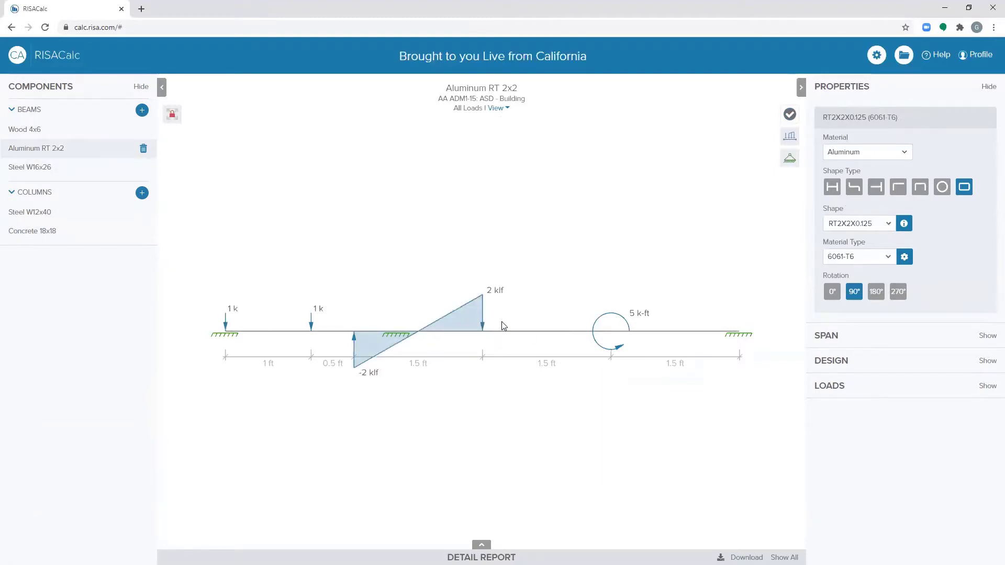
click(47, 168)
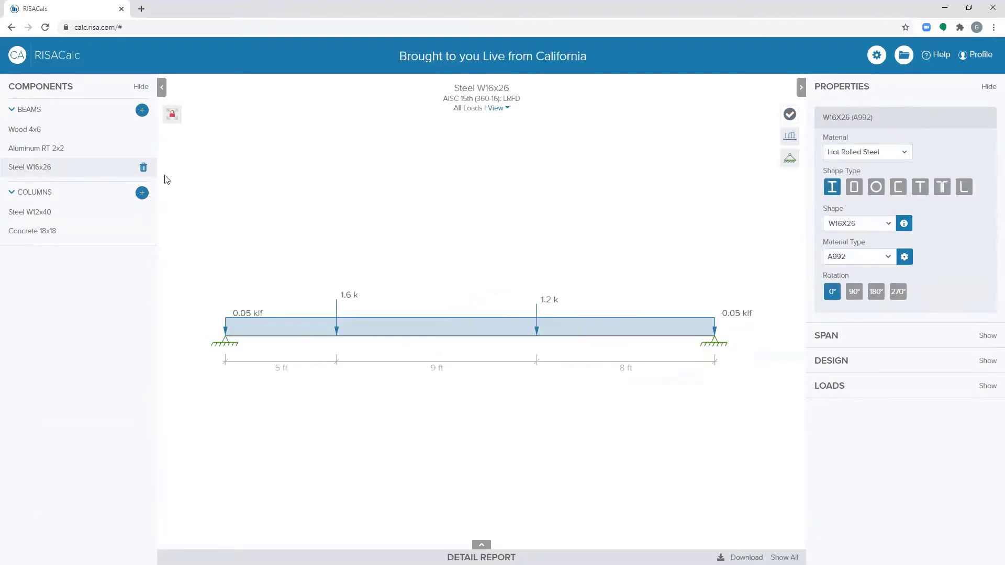
click(30, 130)
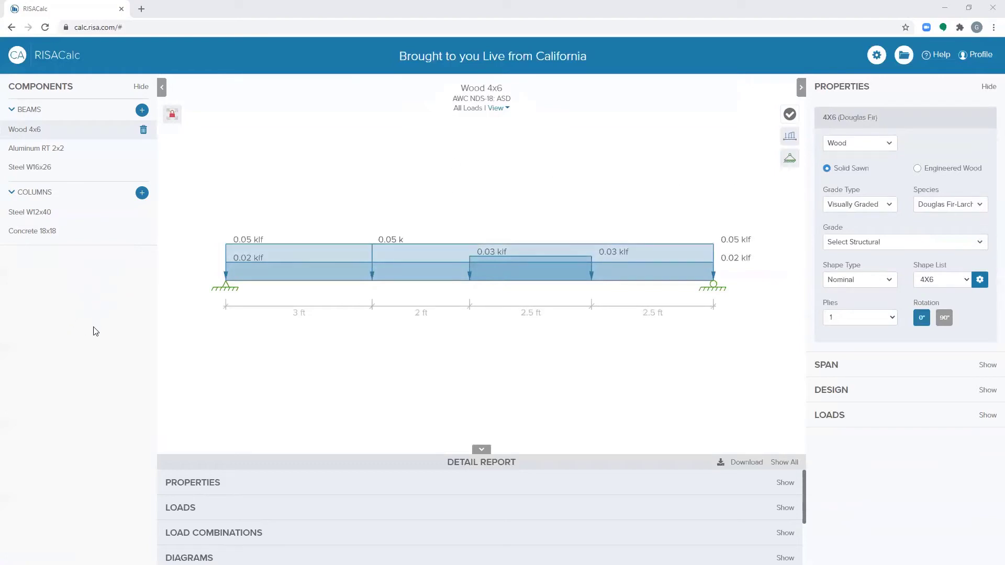
click(44, 166)
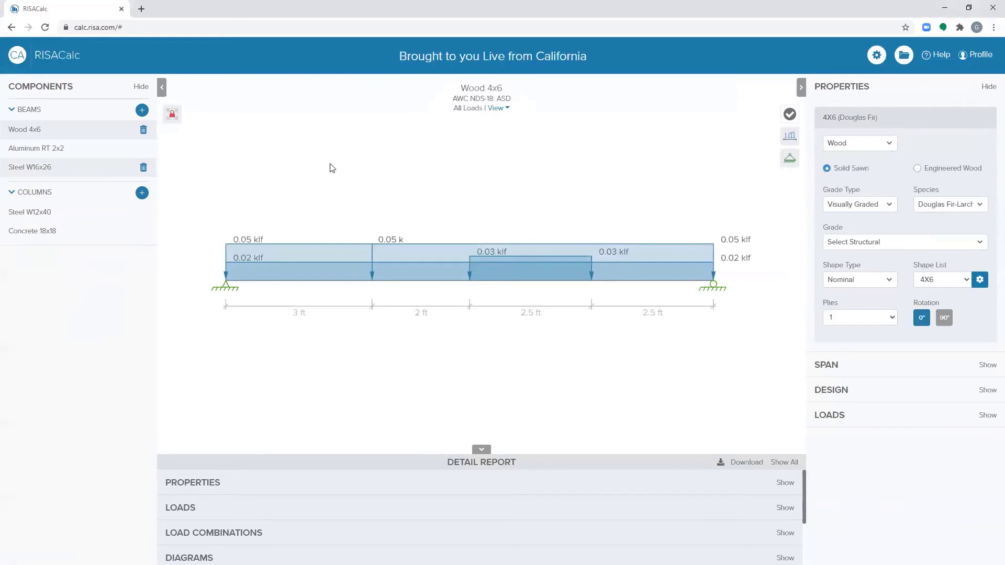